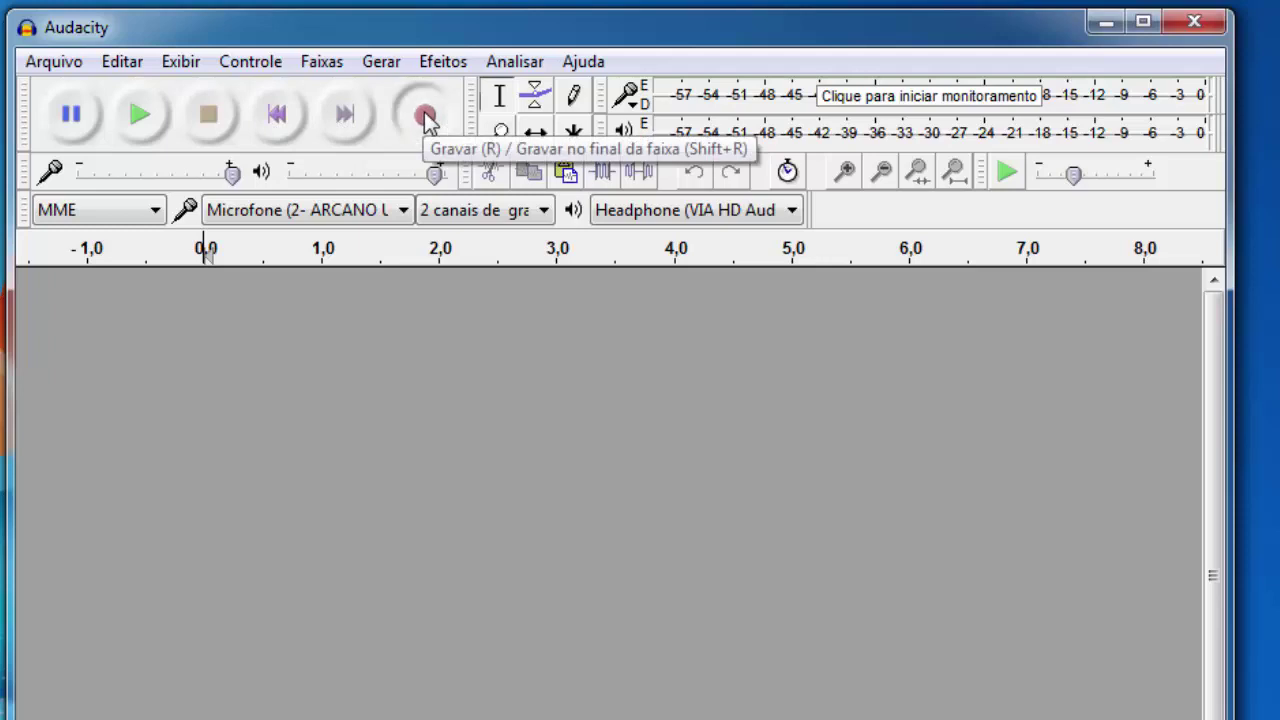
Record a voice clip of about 9.4 seconds on a new stereo track, ending the recording after the speech
click(425, 118)
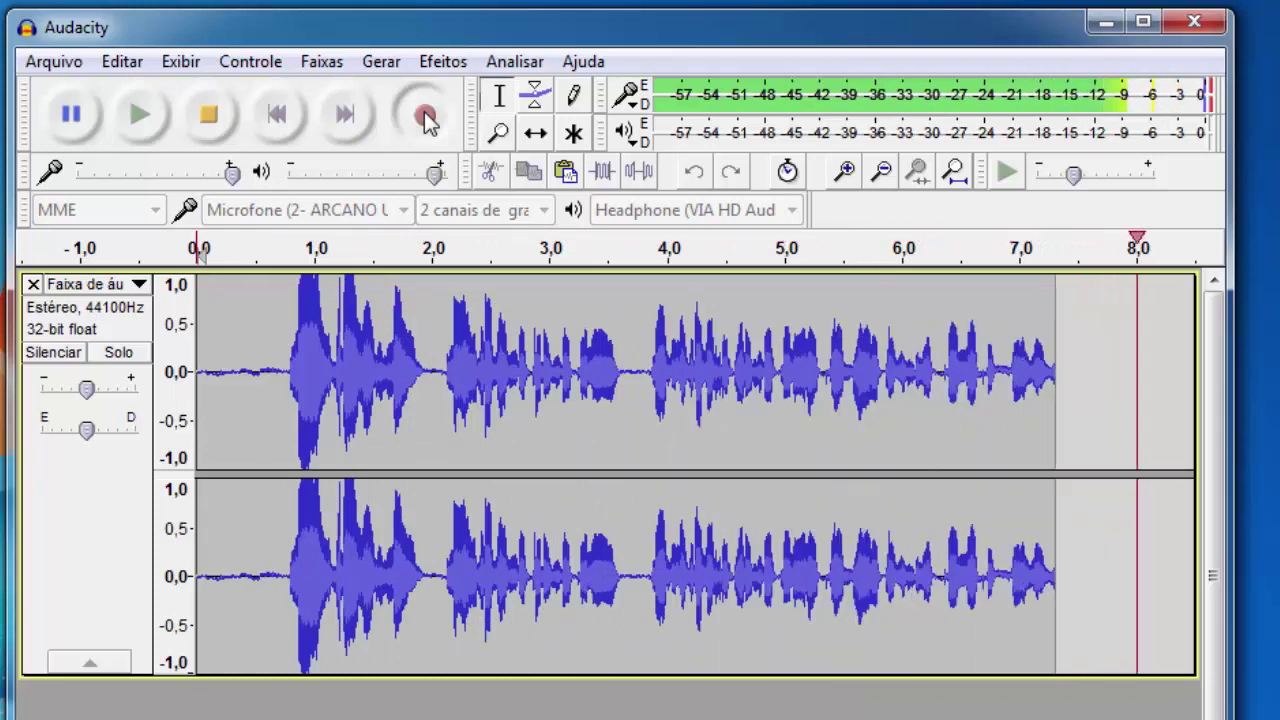
click(206, 118)
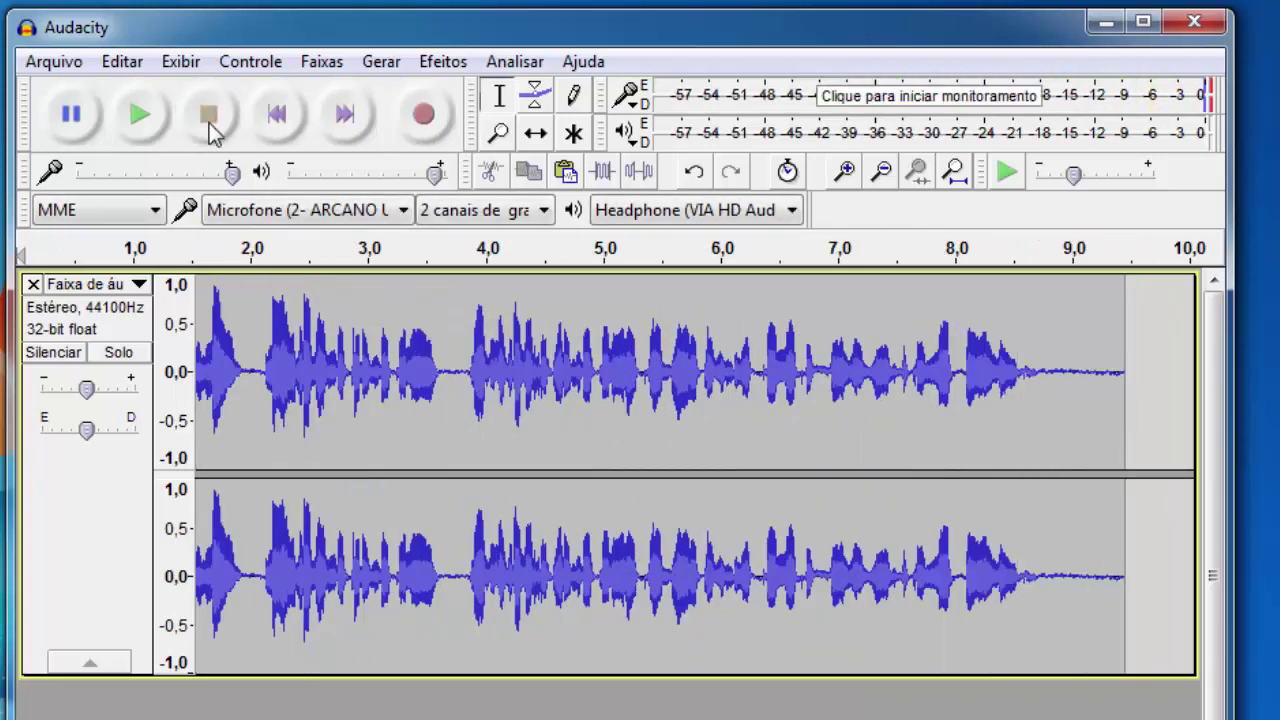
Cut the opening speech section from about 0.4 to 3.8 seconds out of the recording
scroll(700, 470, left, 5)
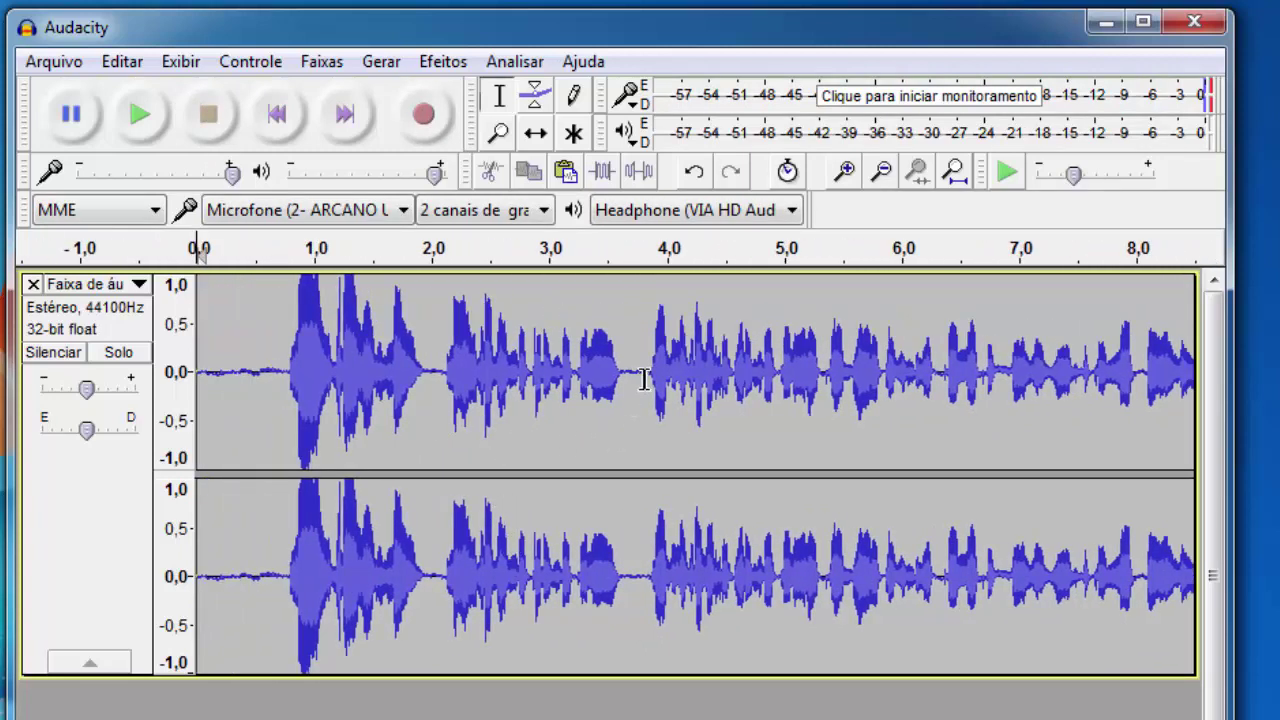
drag(644, 380, 247, 393)
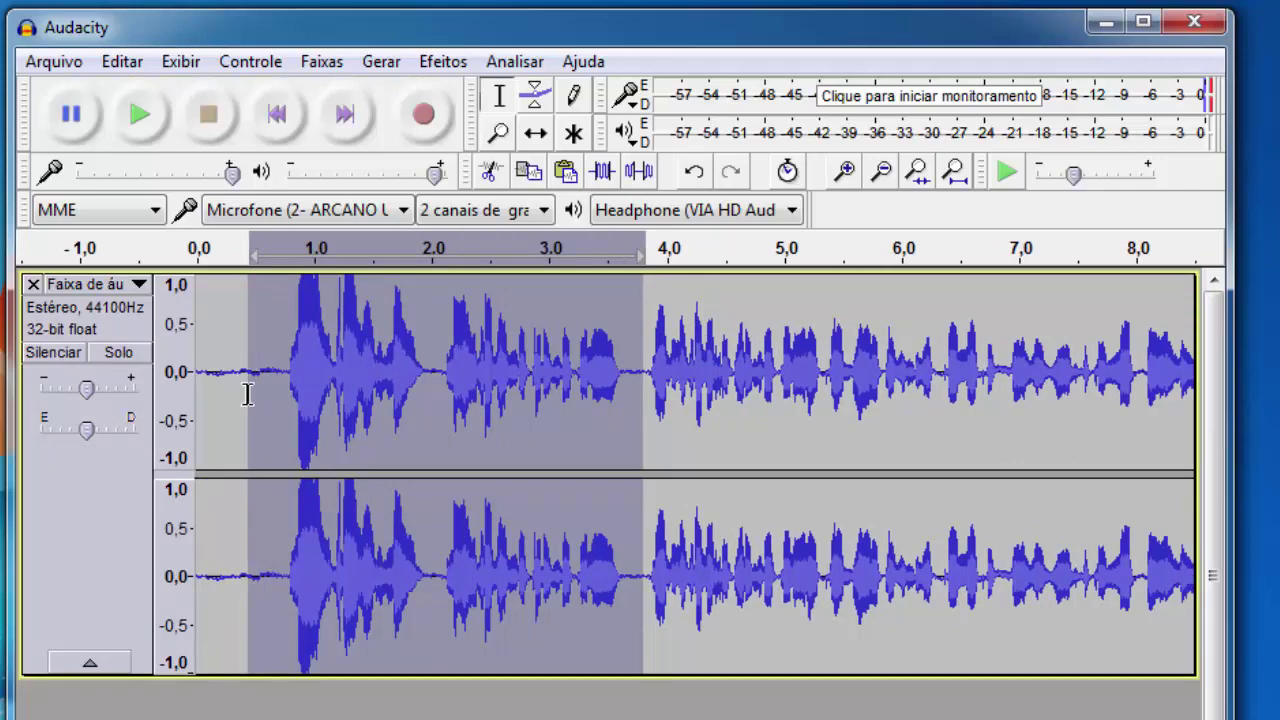
click(489, 171)
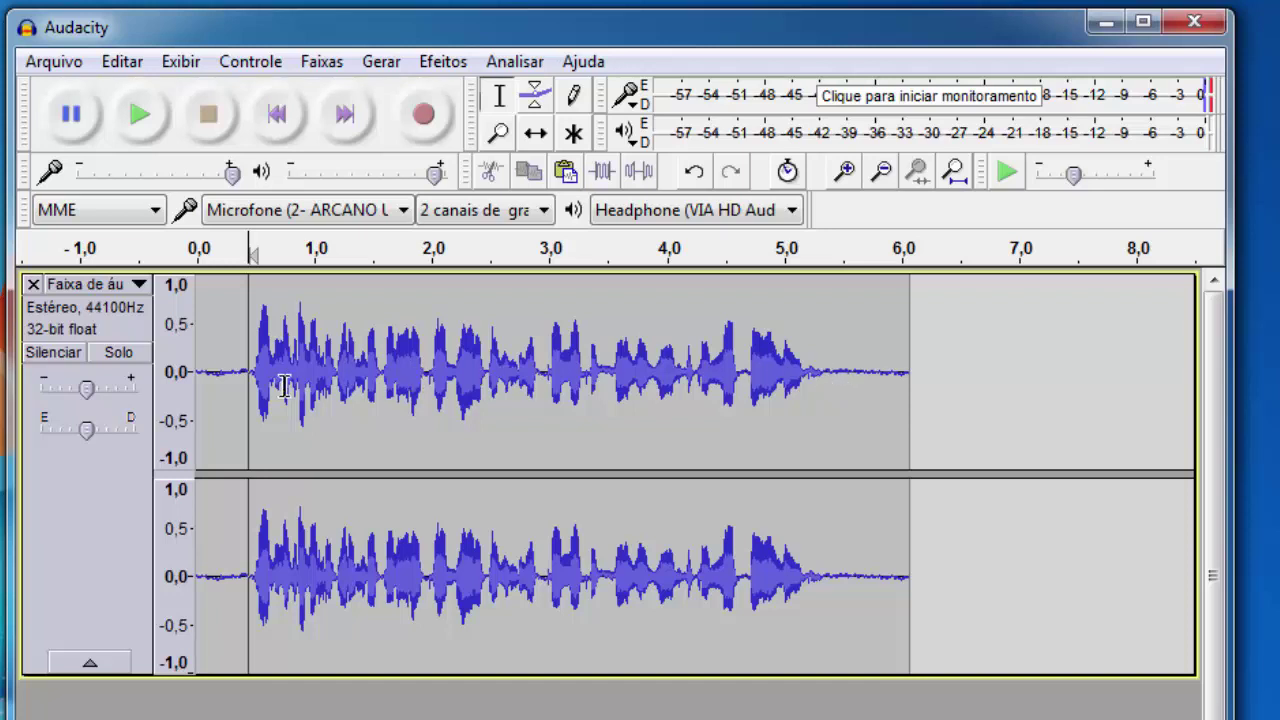
Play back the shortened recording from the cut point, and play the whole selected track briefly from its start
click(142, 117)
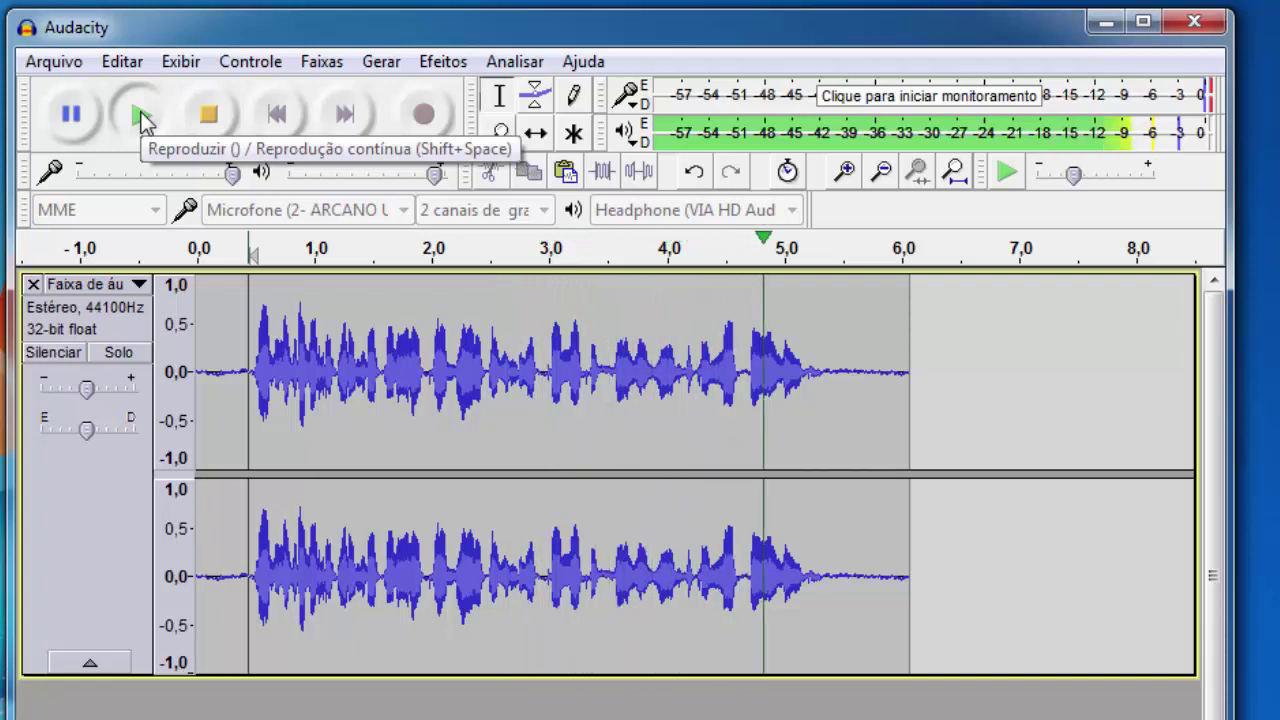
click(79, 539)
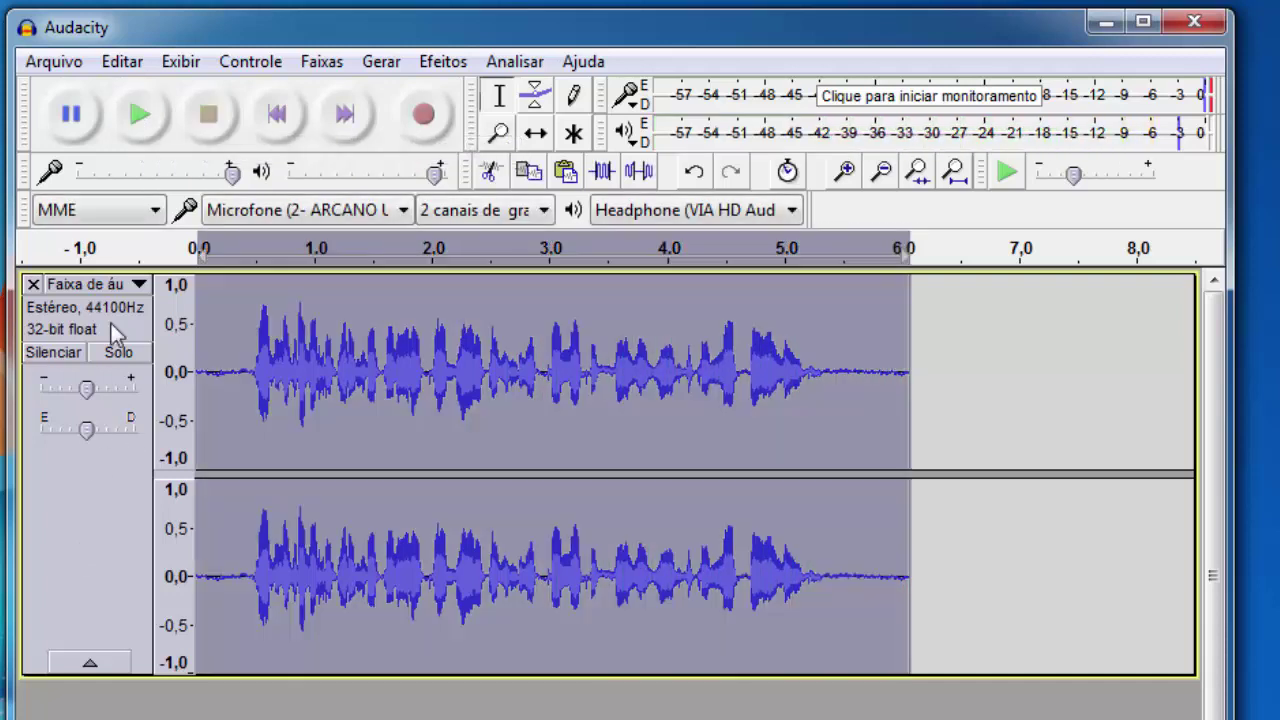
click(145, 112)
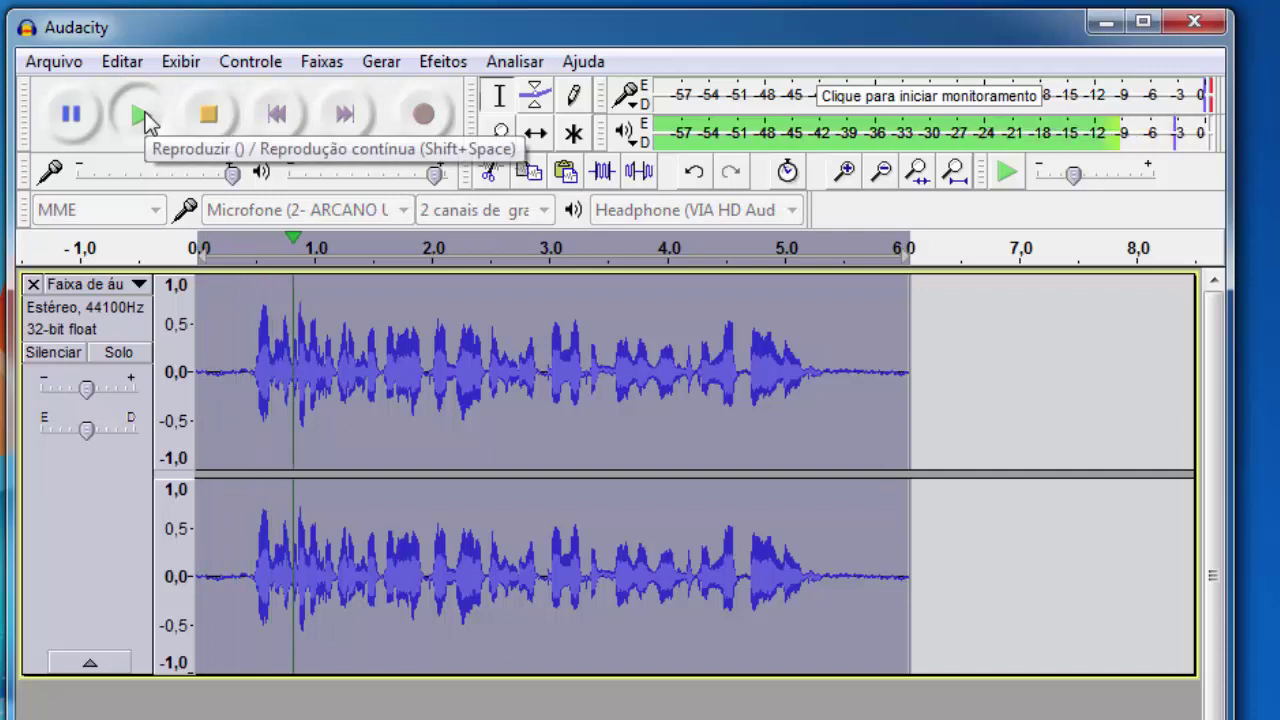
click(210, 115)
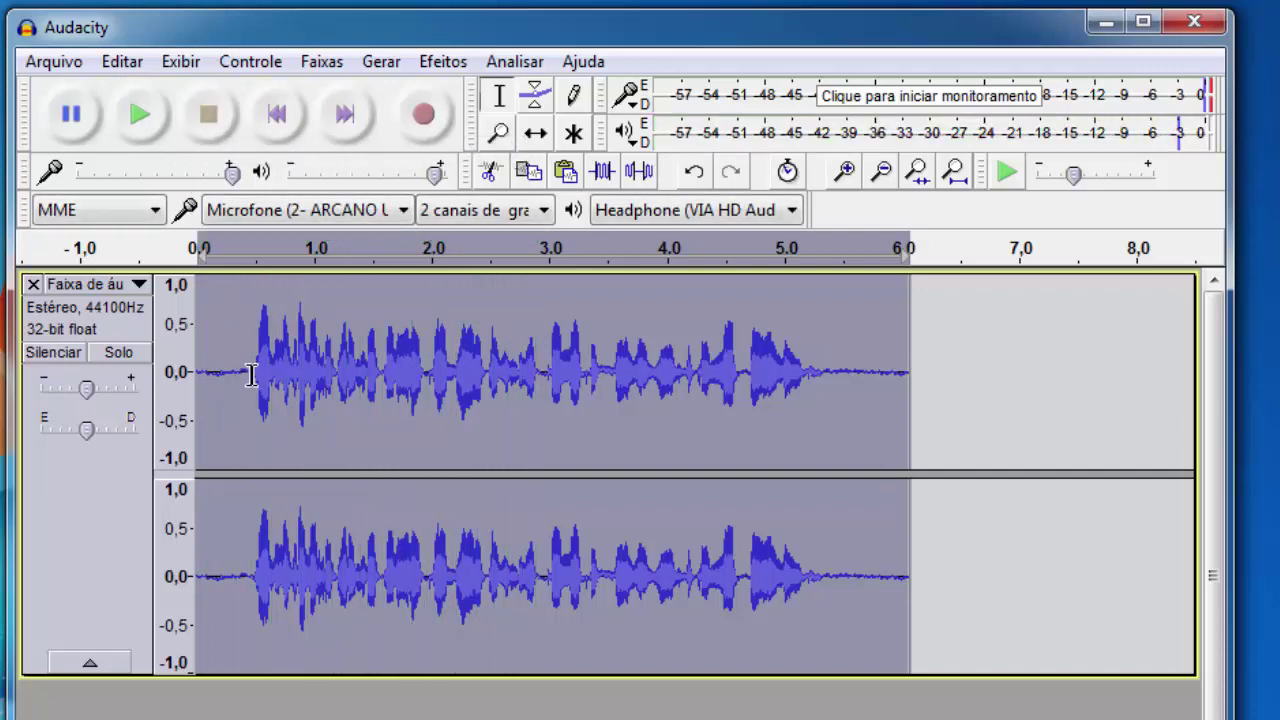
Capture a noise profile from the silent first 0.5 seconds of the track with the Noise Reduction effect
click(251, 375)
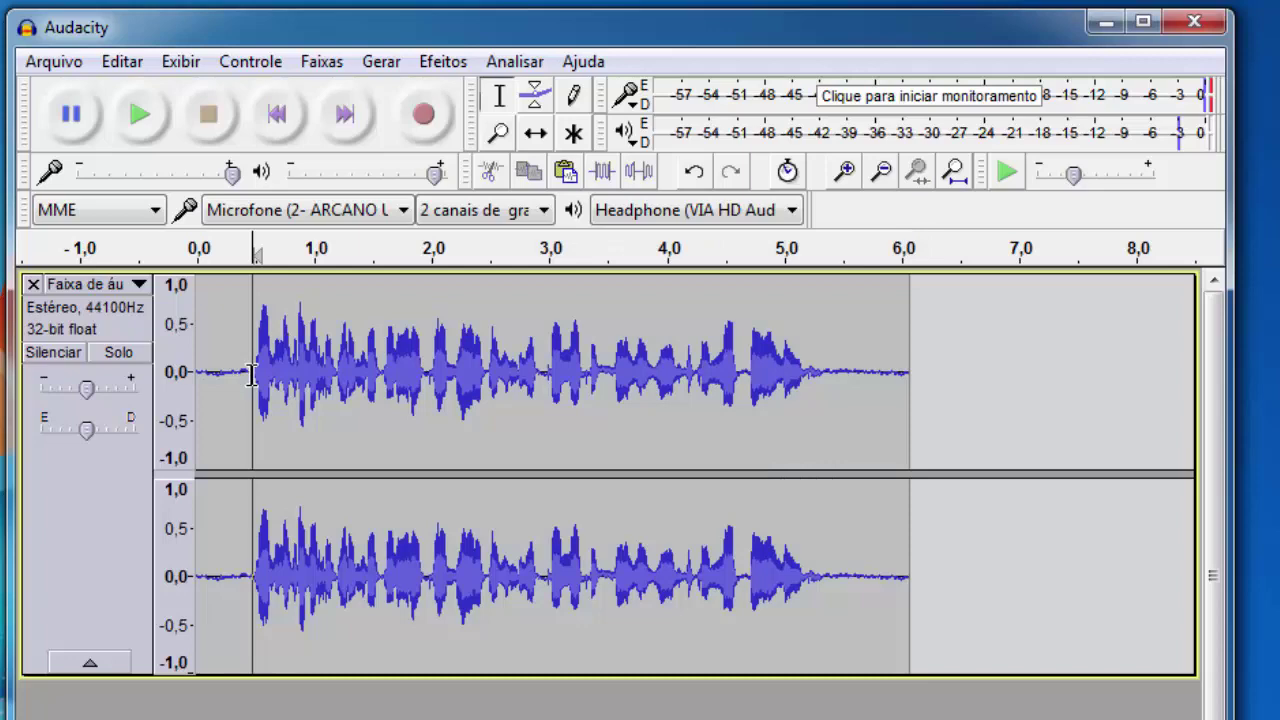
drag(251, 375, 164, 362)
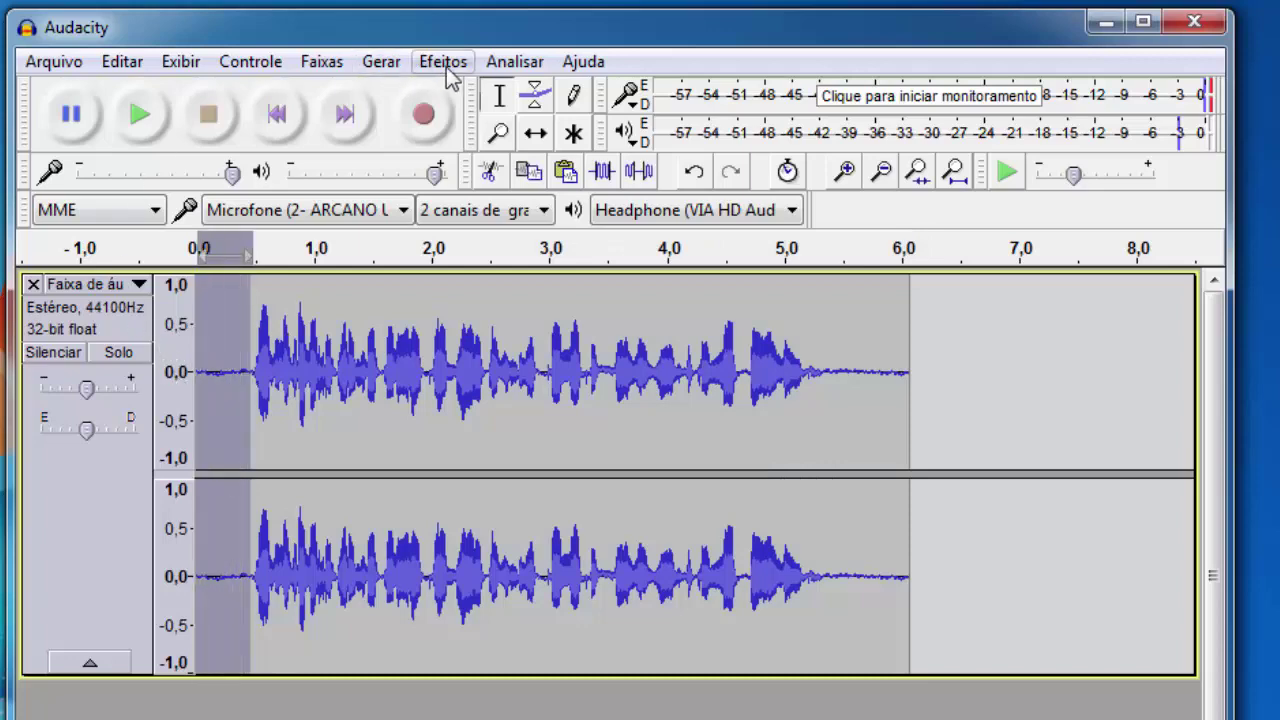
click(446, 66)
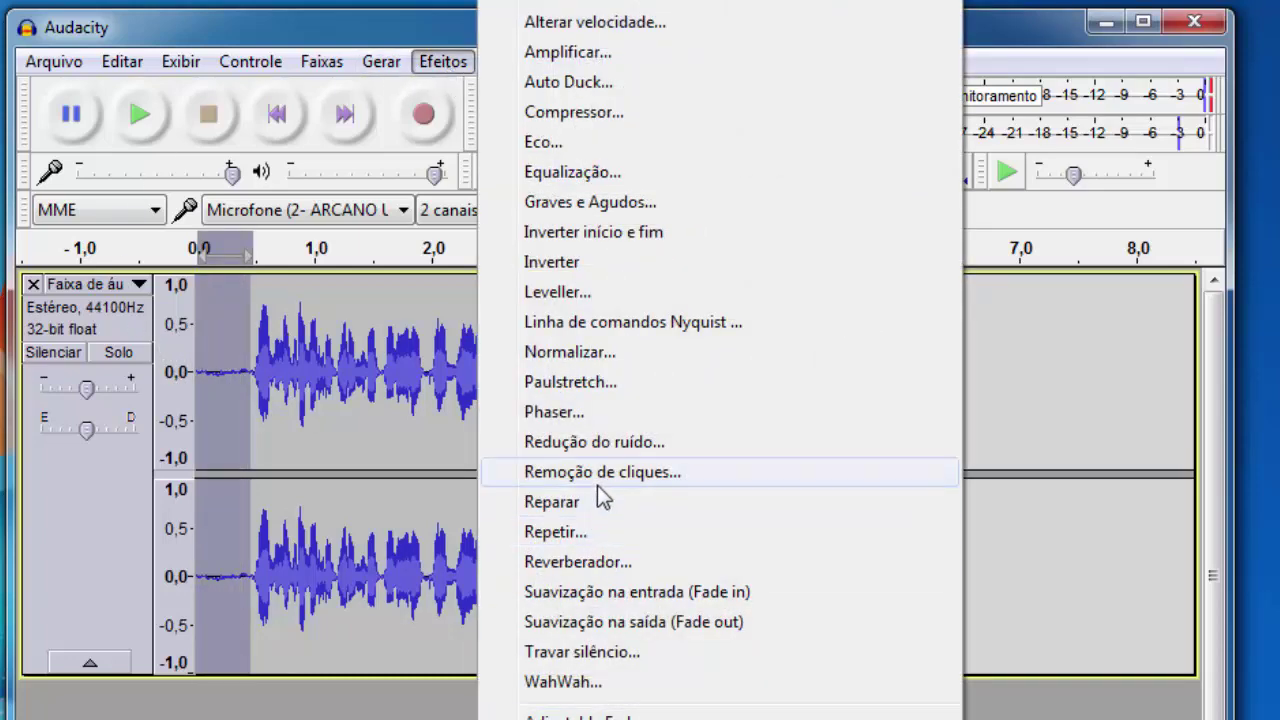
click(604, 443)
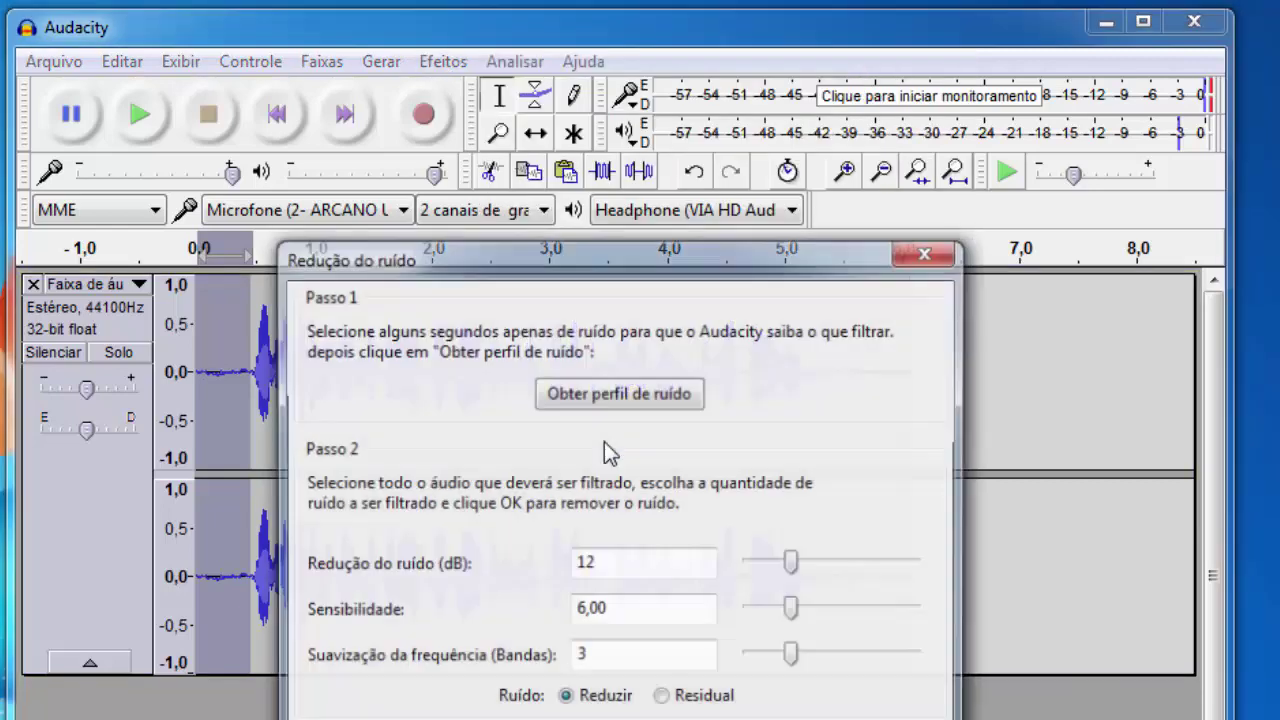
click(598, 393)
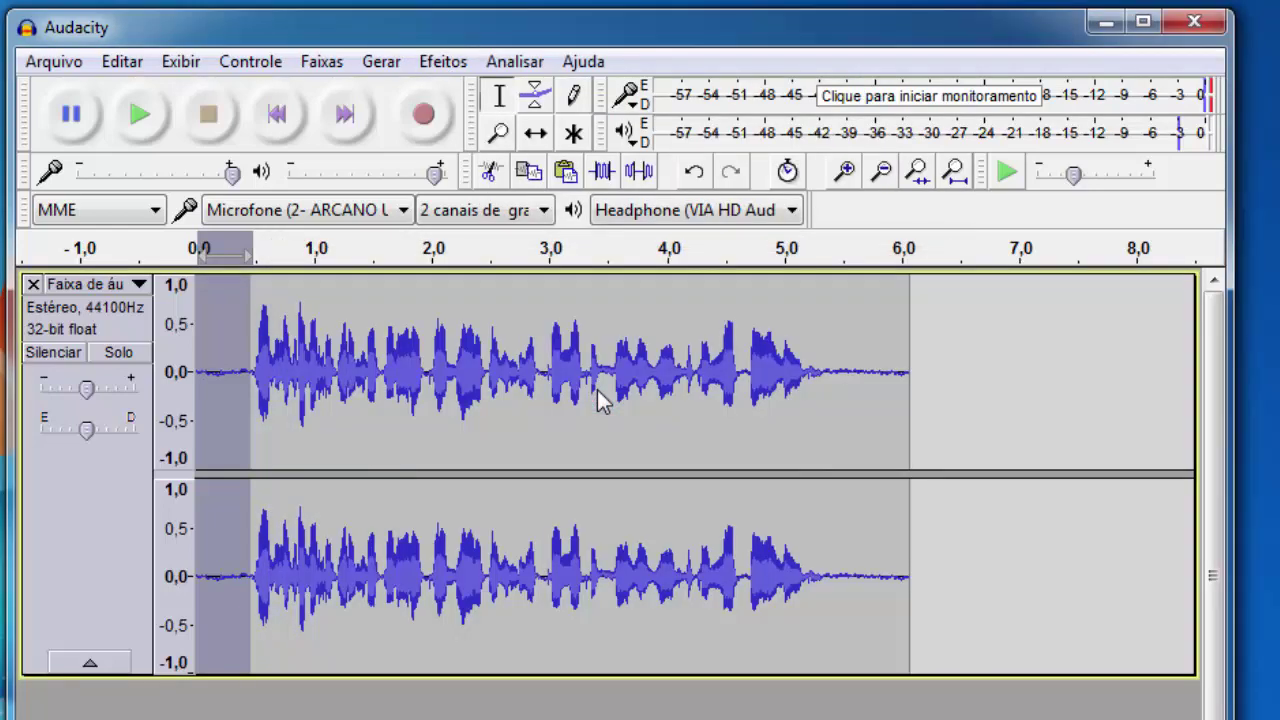
Apply Noise Reduction to the entire recording with 12 dB reduction, sensitivity 6,00 and 3 frequency smoothing bands
drag(919, 384, 197, 384)
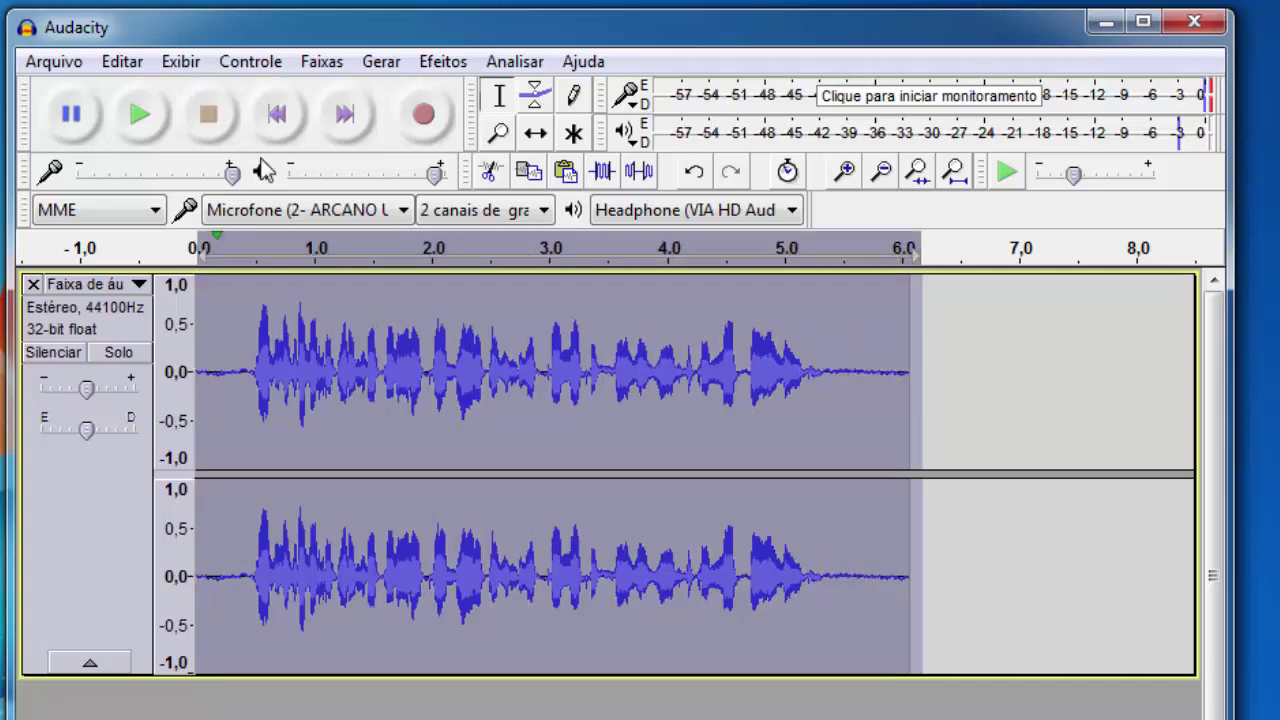
click(441, 62)
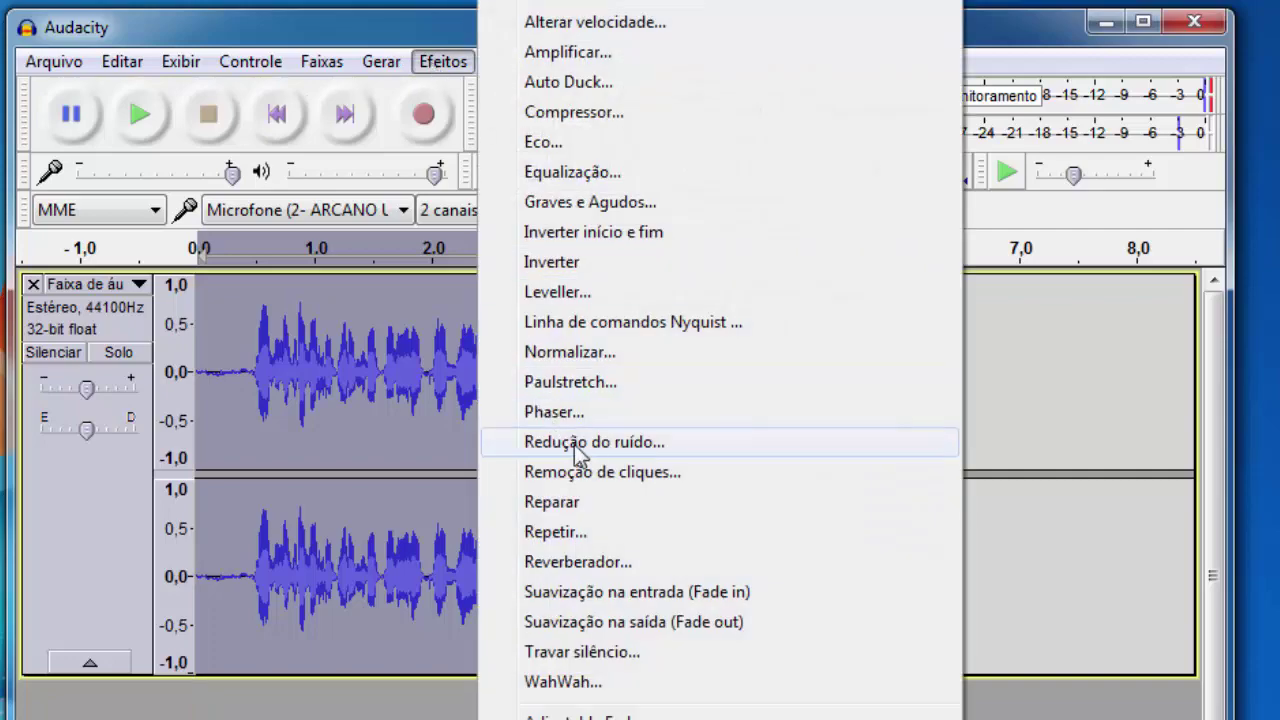
click(646, 443)
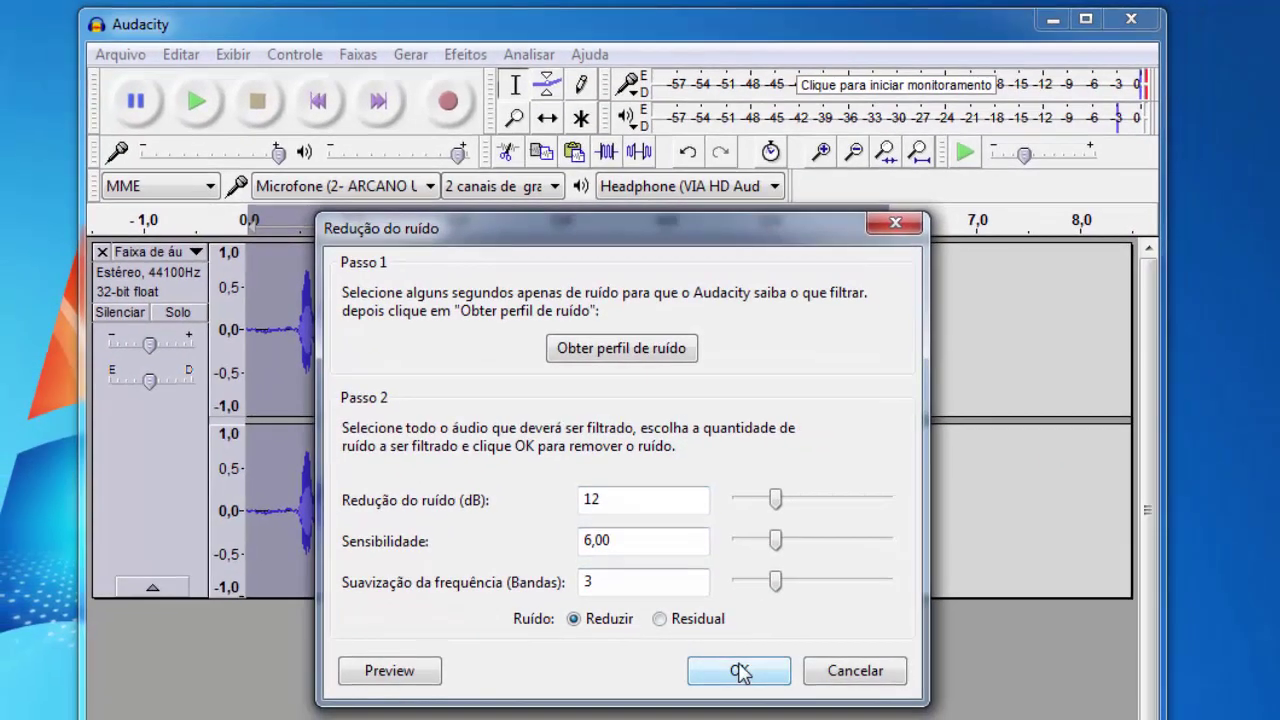
click(739, 673)
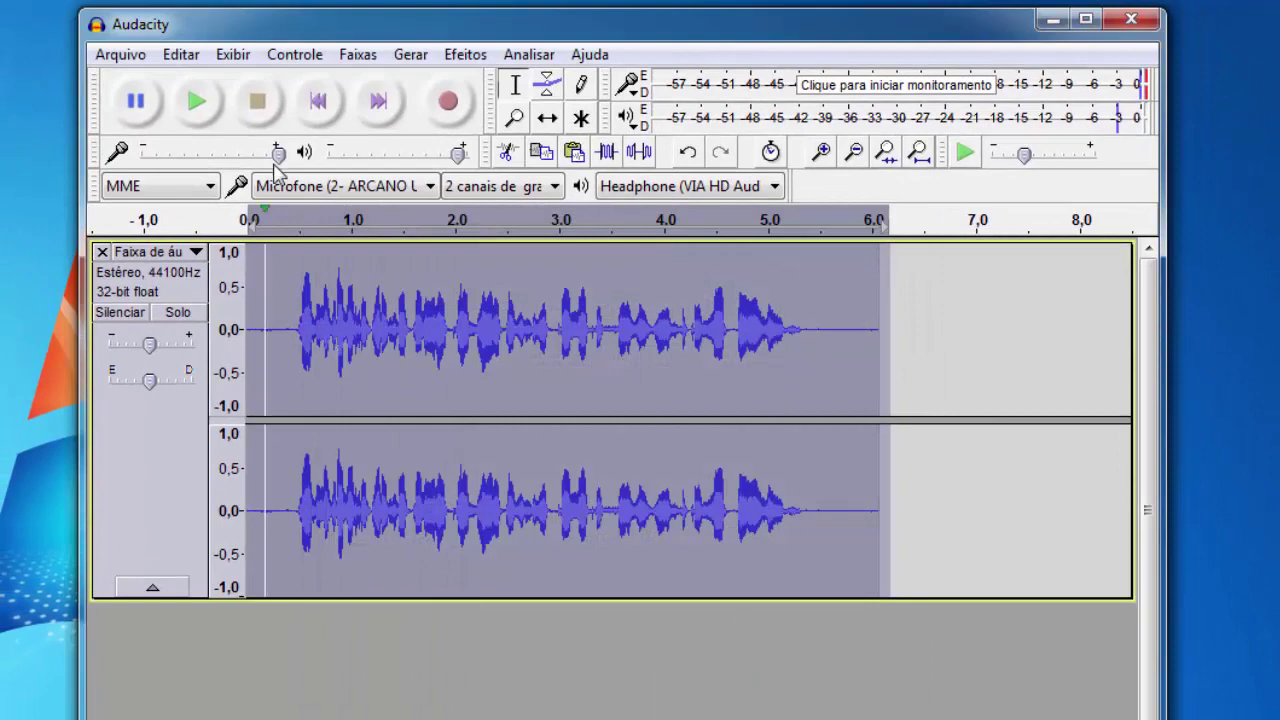
Amplify the whole recording by 2,9 dB with clipping allowed and play back the result
click(464, 56)
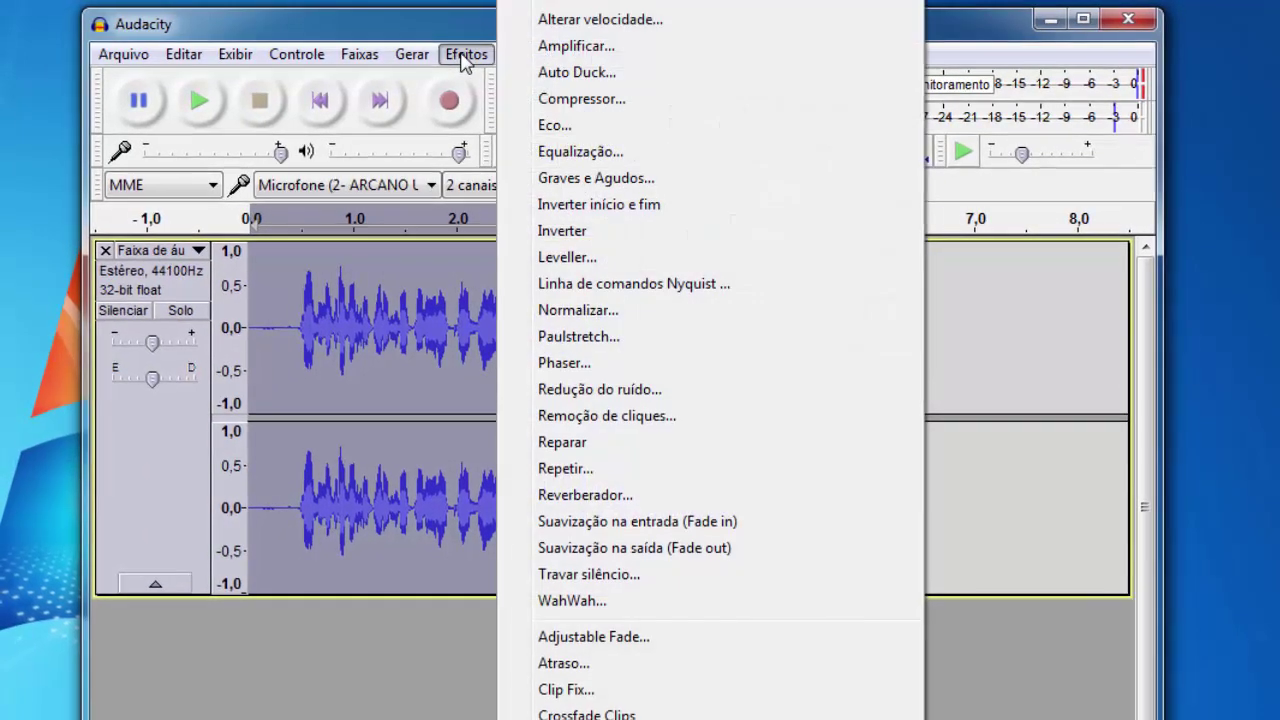
click(574, 46)
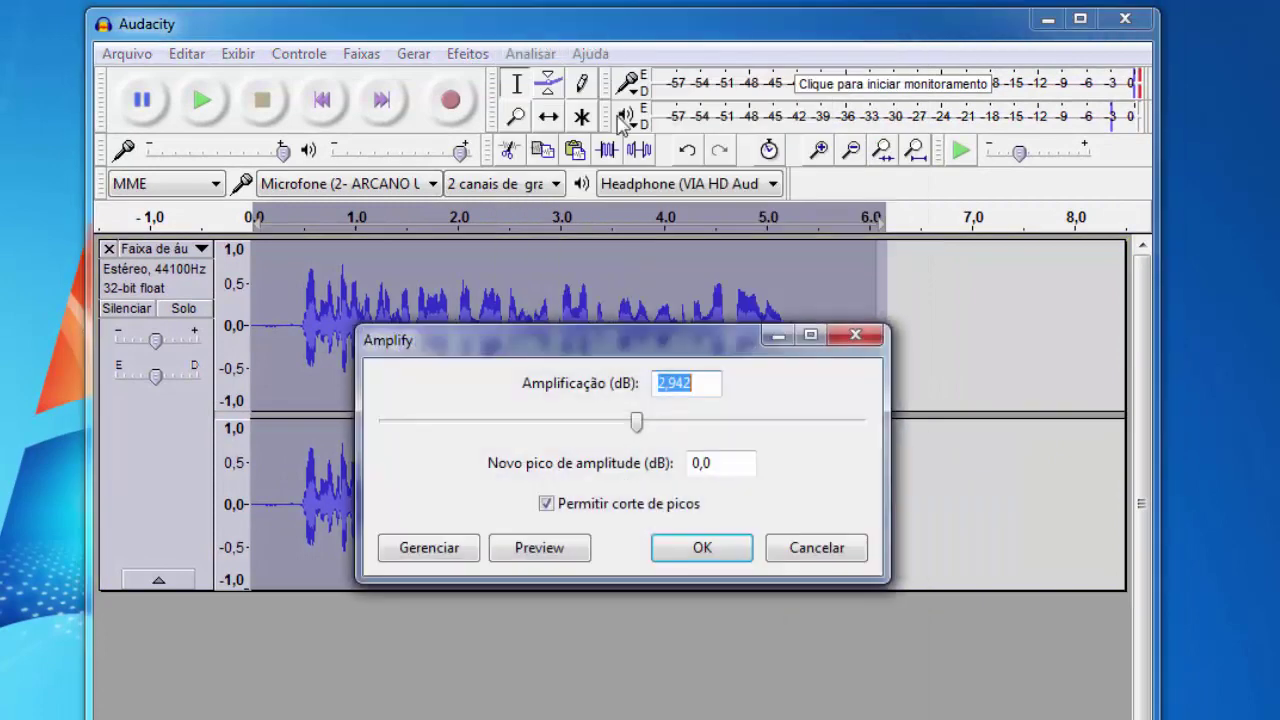
click(640, 428)
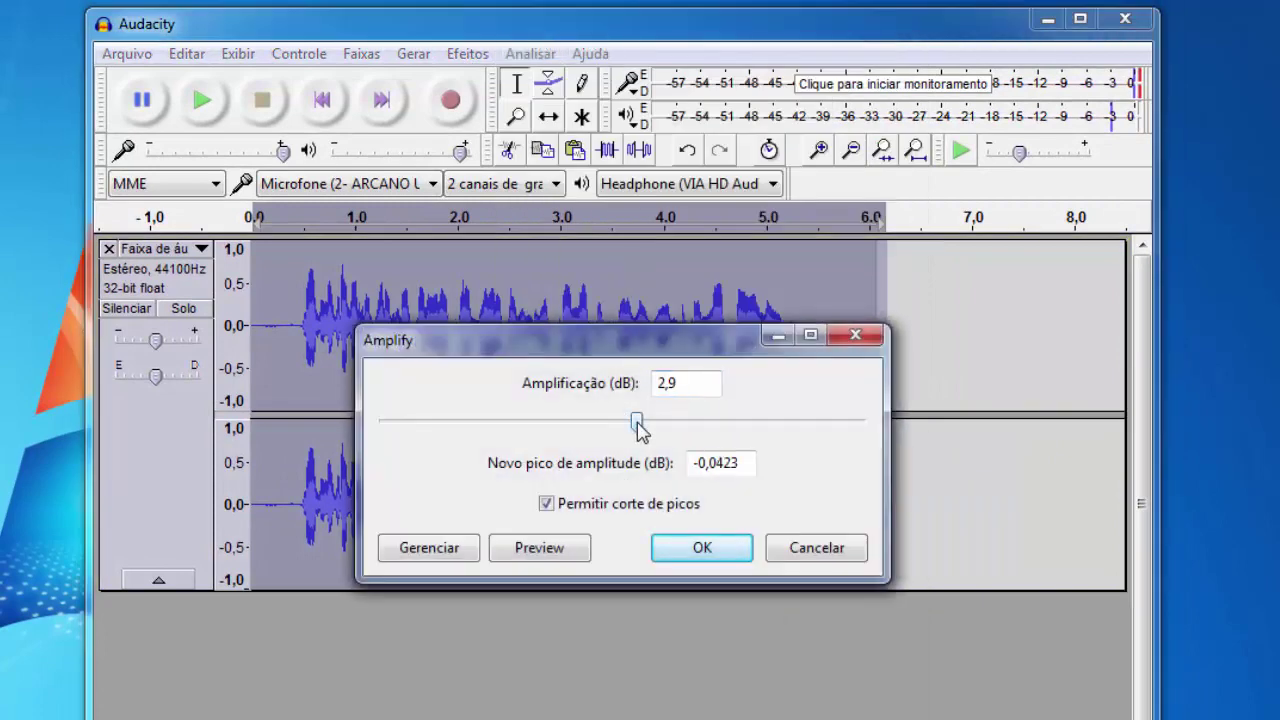
click(688, 549)
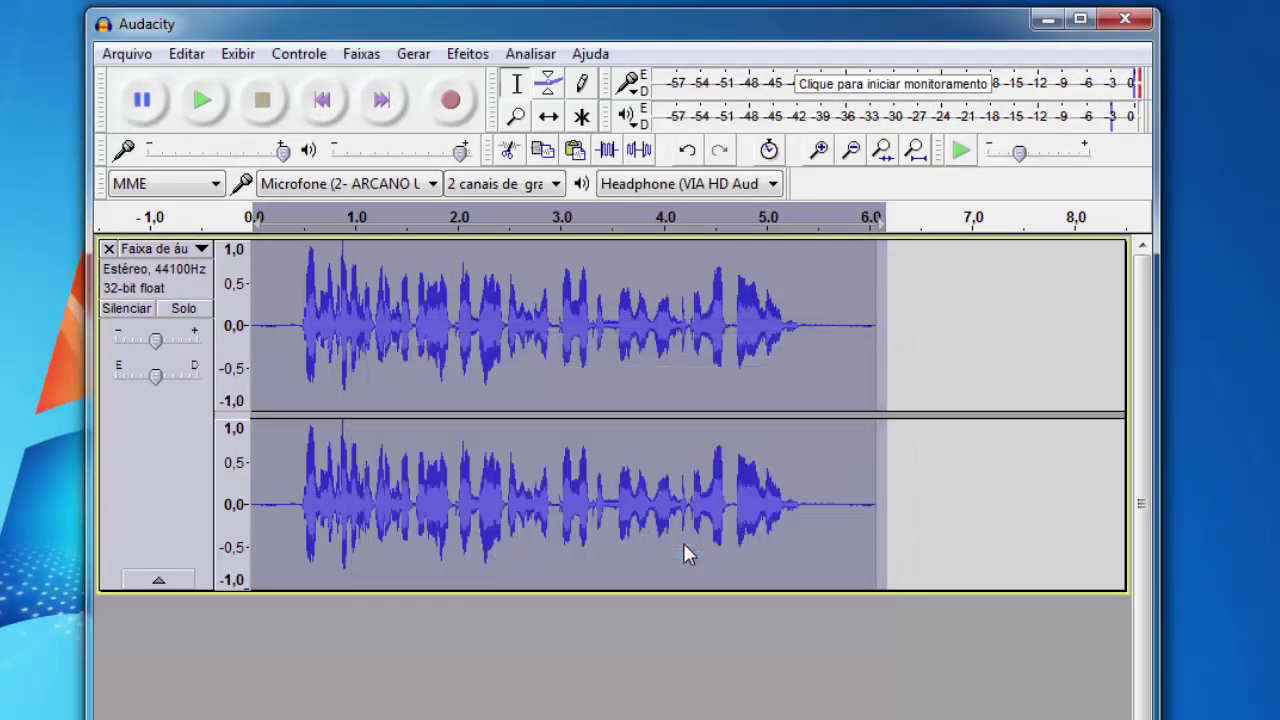
click(201, 100)
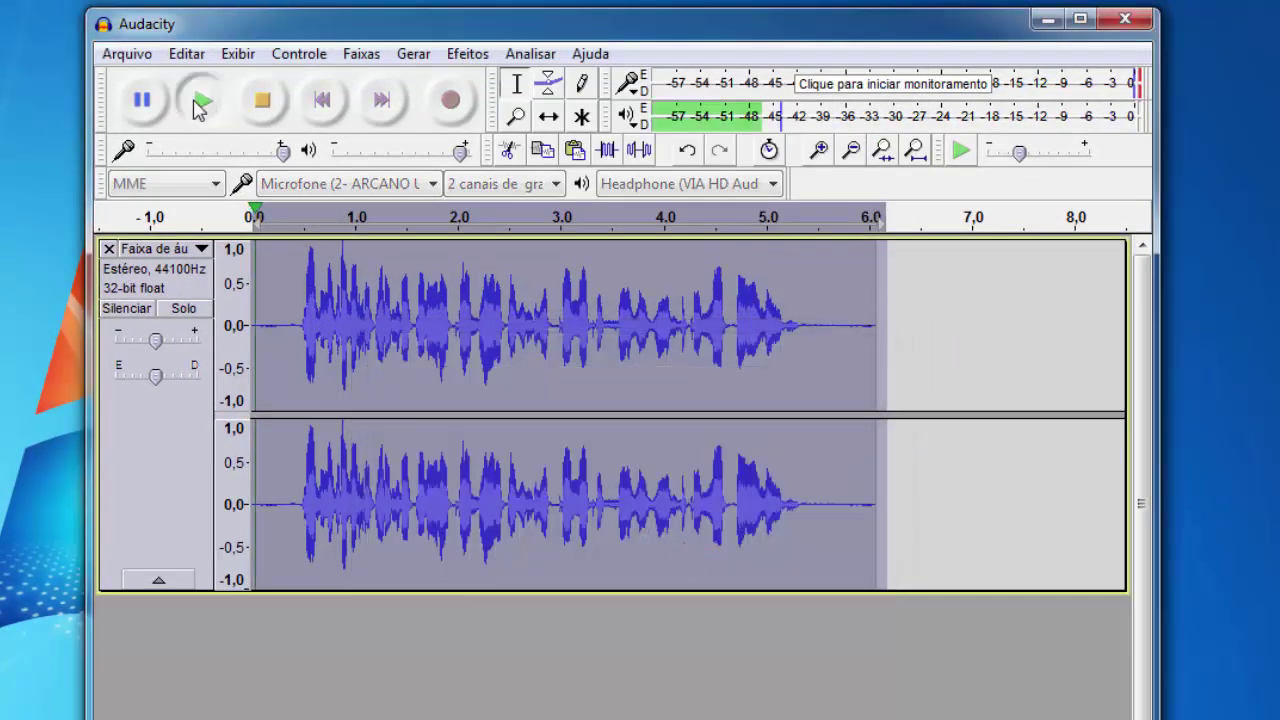
click(264, 103)
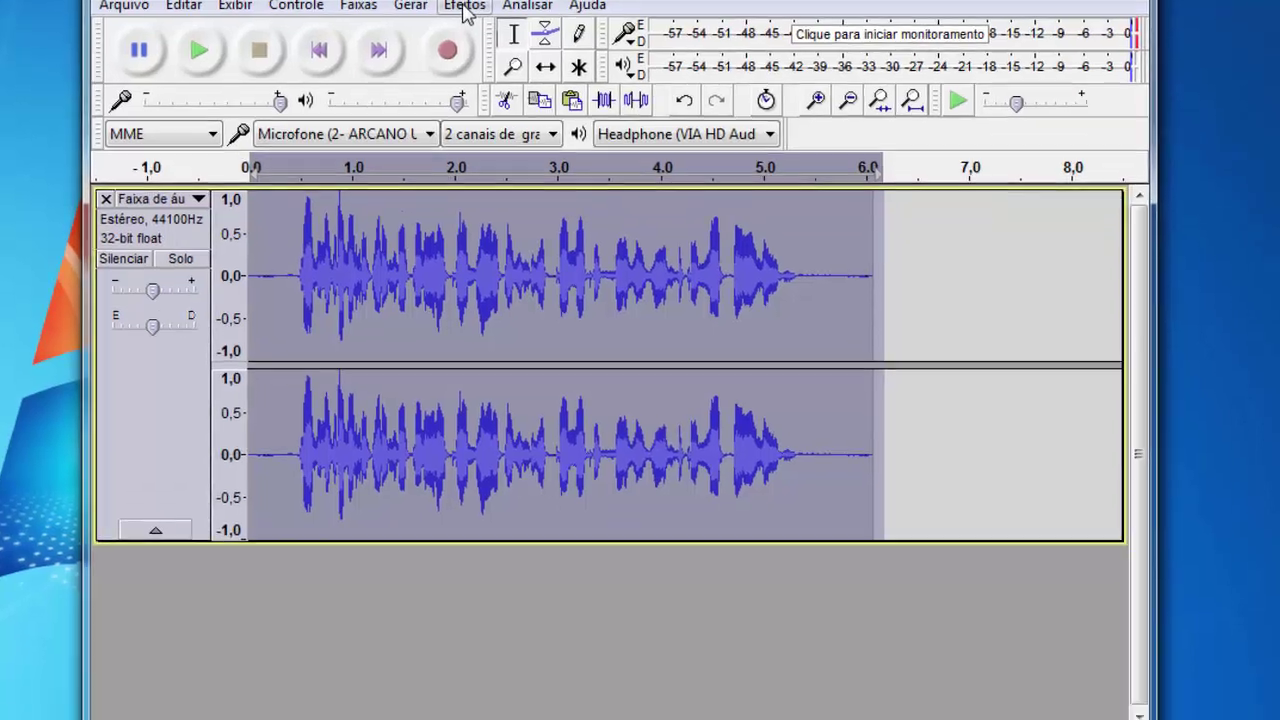
Apply the Vocoder effect with distance 1, both channels, 240 bands, 0% original audio and white noise, 100% Radar Needles at 100 Hz, and play it back
click(468, 55)
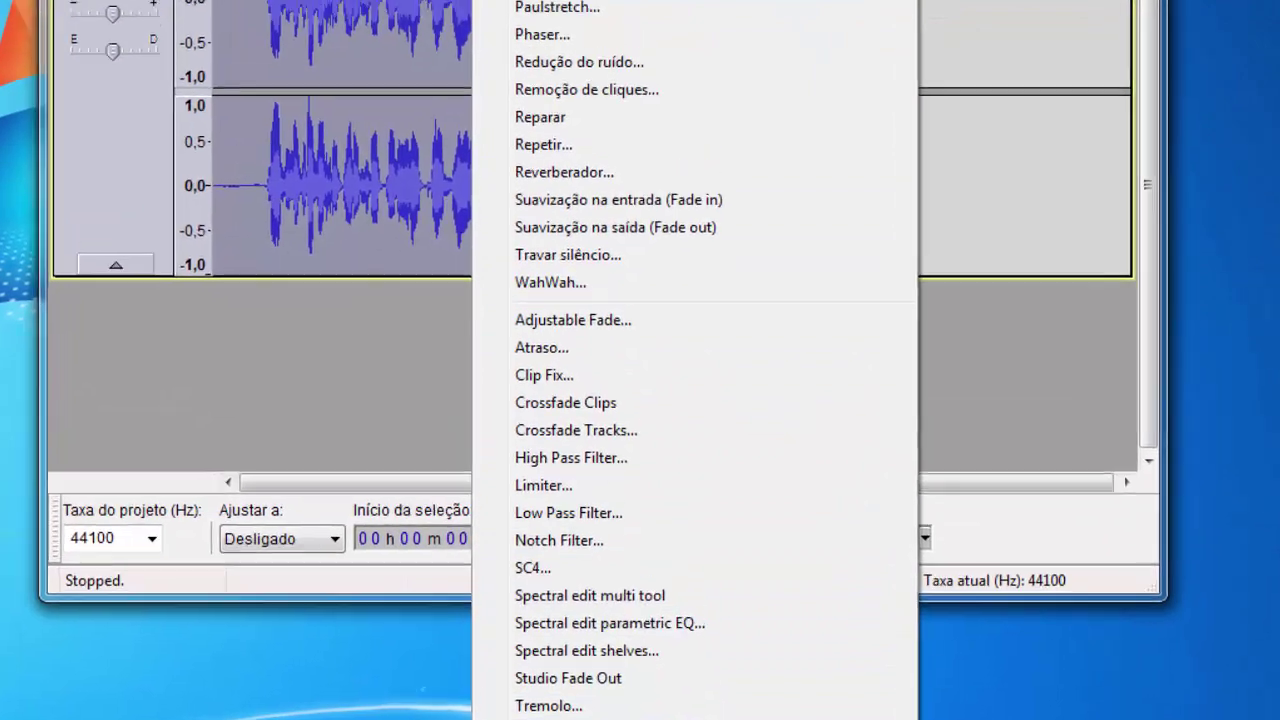
click(540, 705)
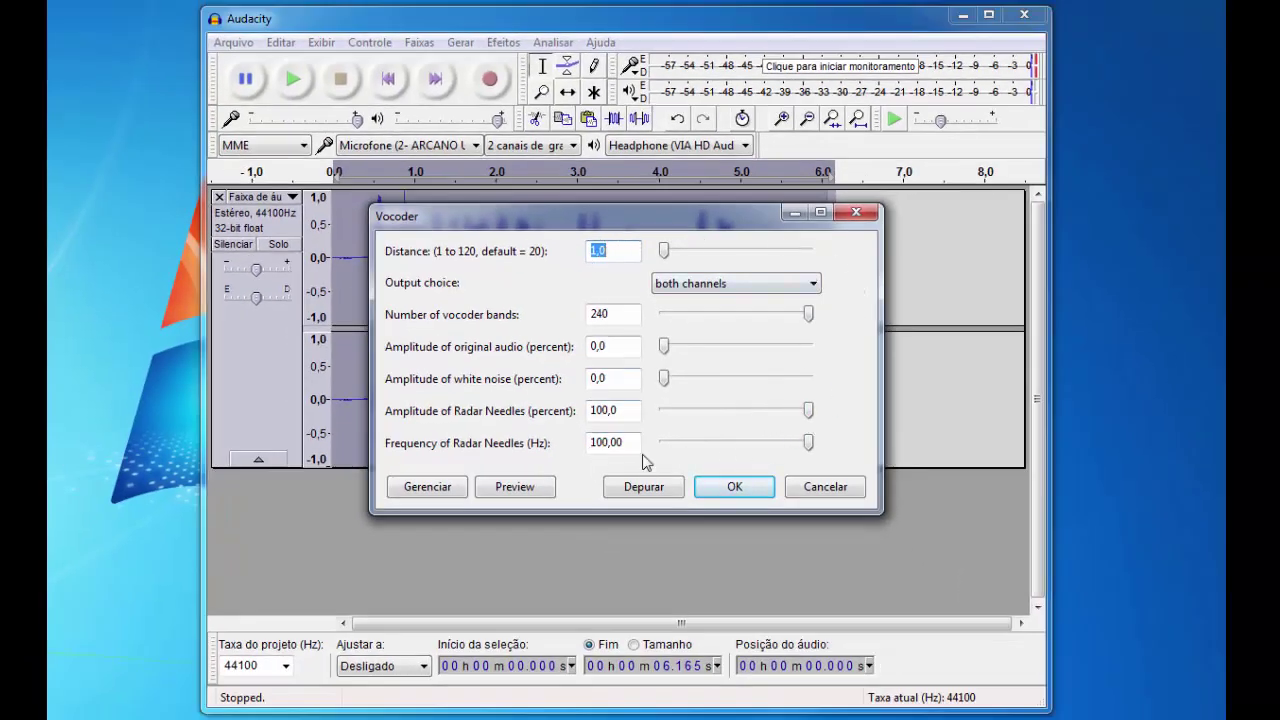
click(730, 491)
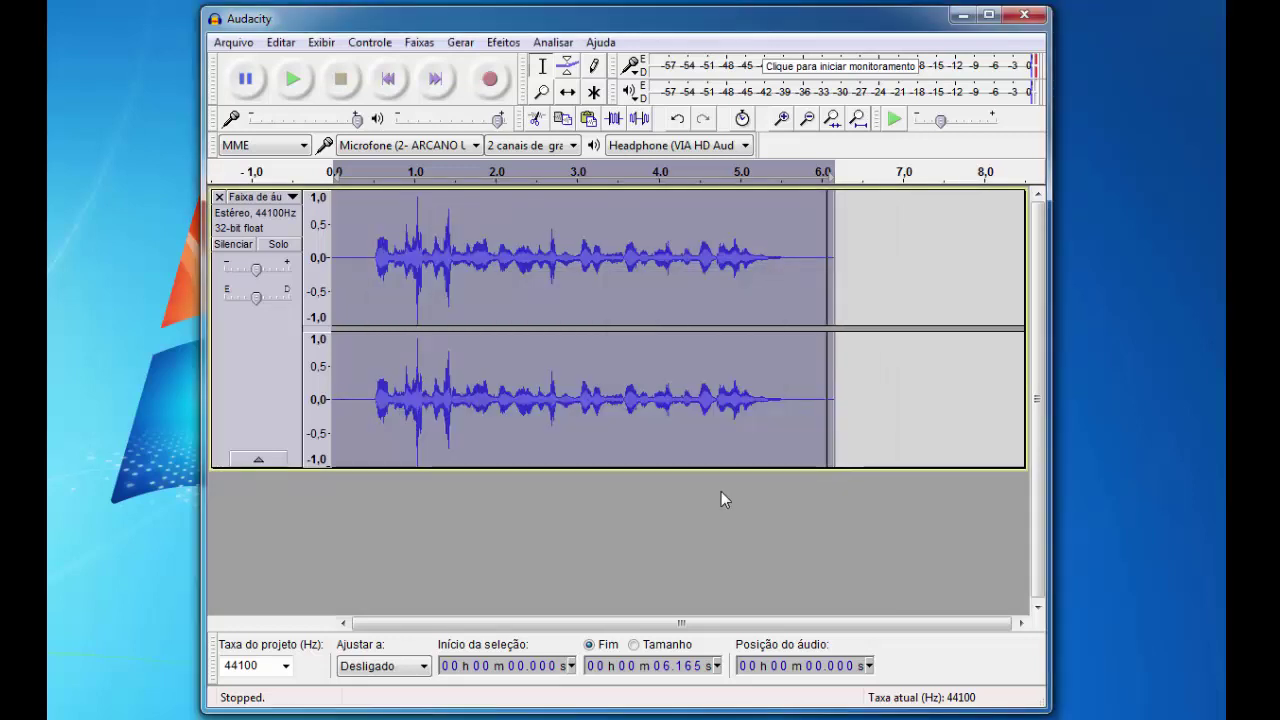
click(291, 82)
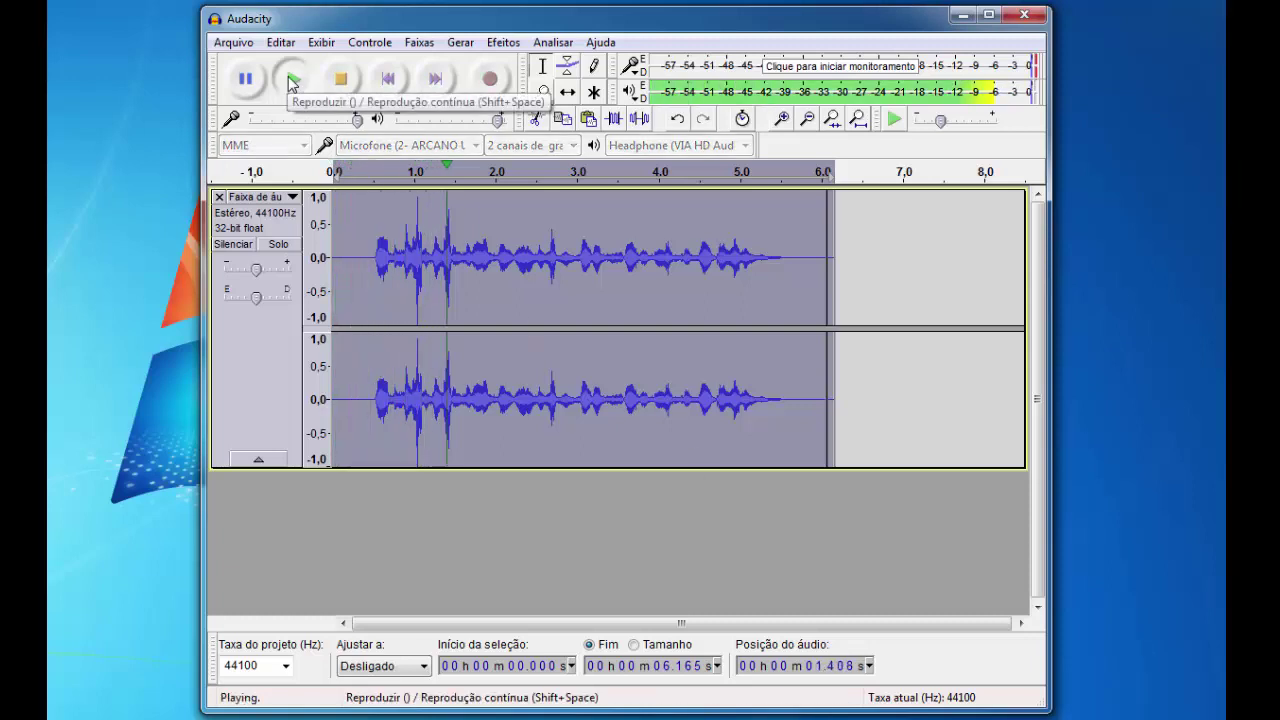
click(340, 79)
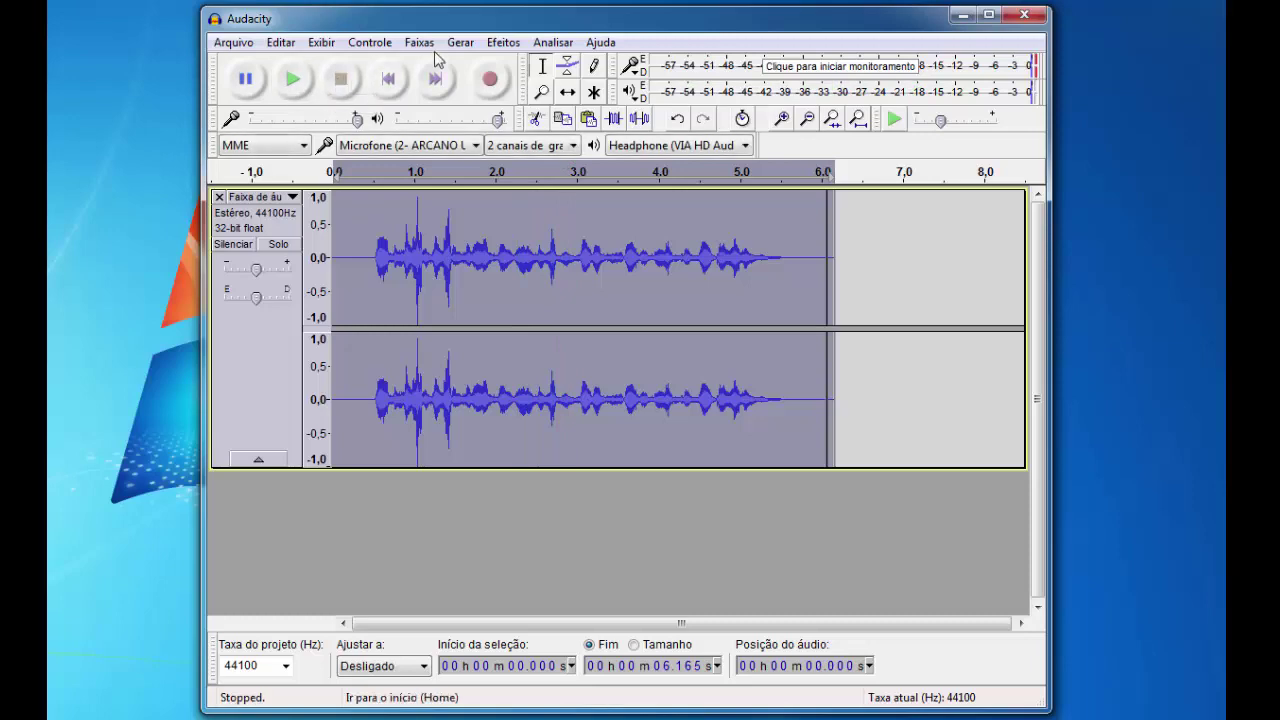
Amplify the vocoded recording by 2,0 dB with clipping allowed and play back the result
click(503, 42)
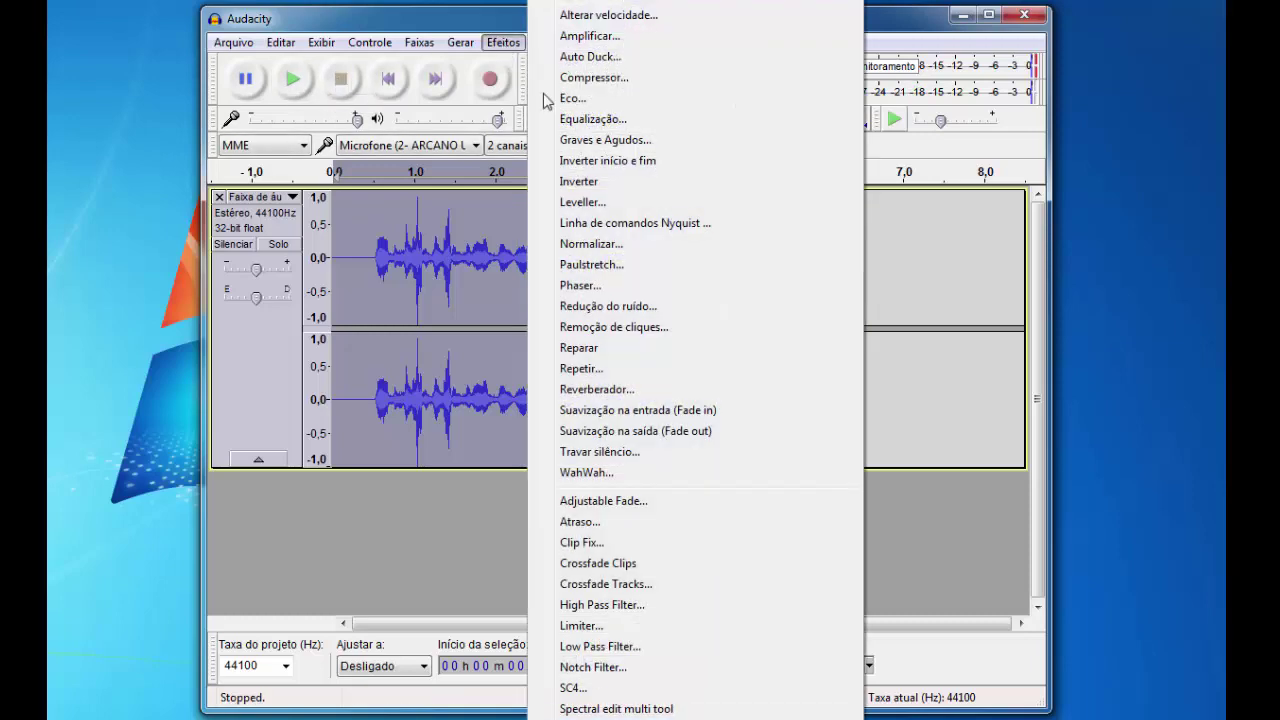
click(592, 36)
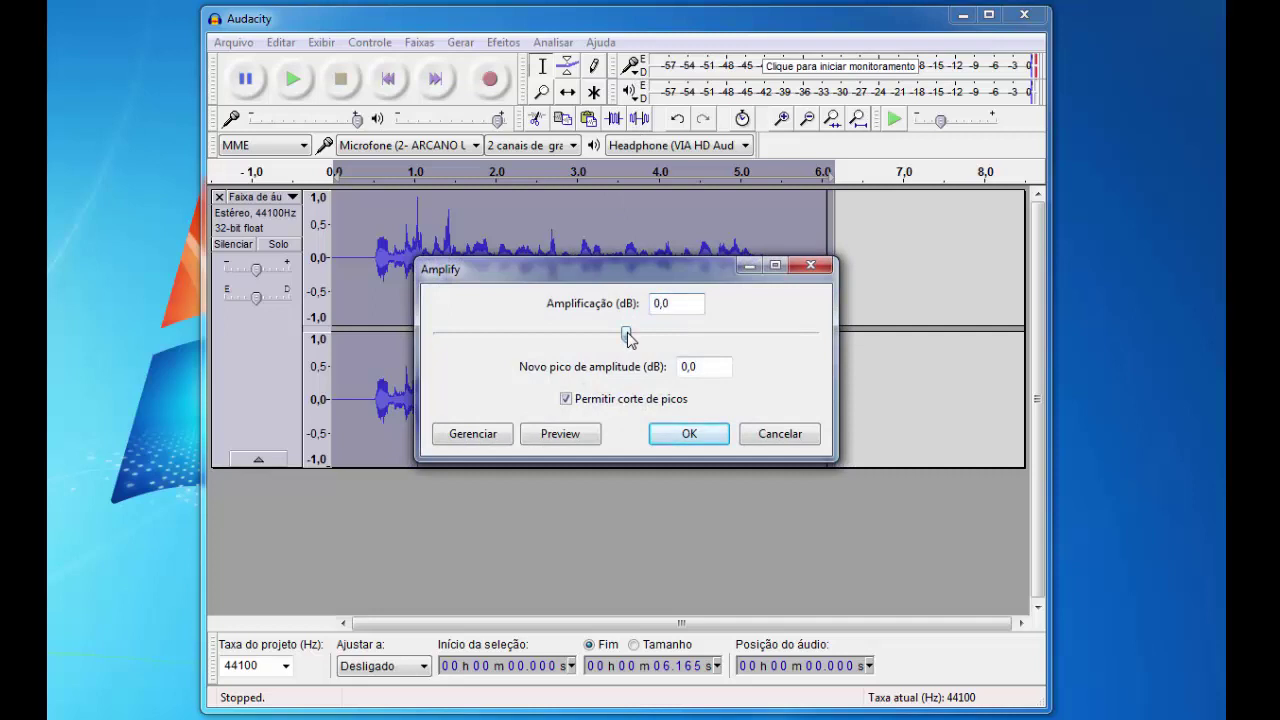
drag(629, 339, 637, 342)
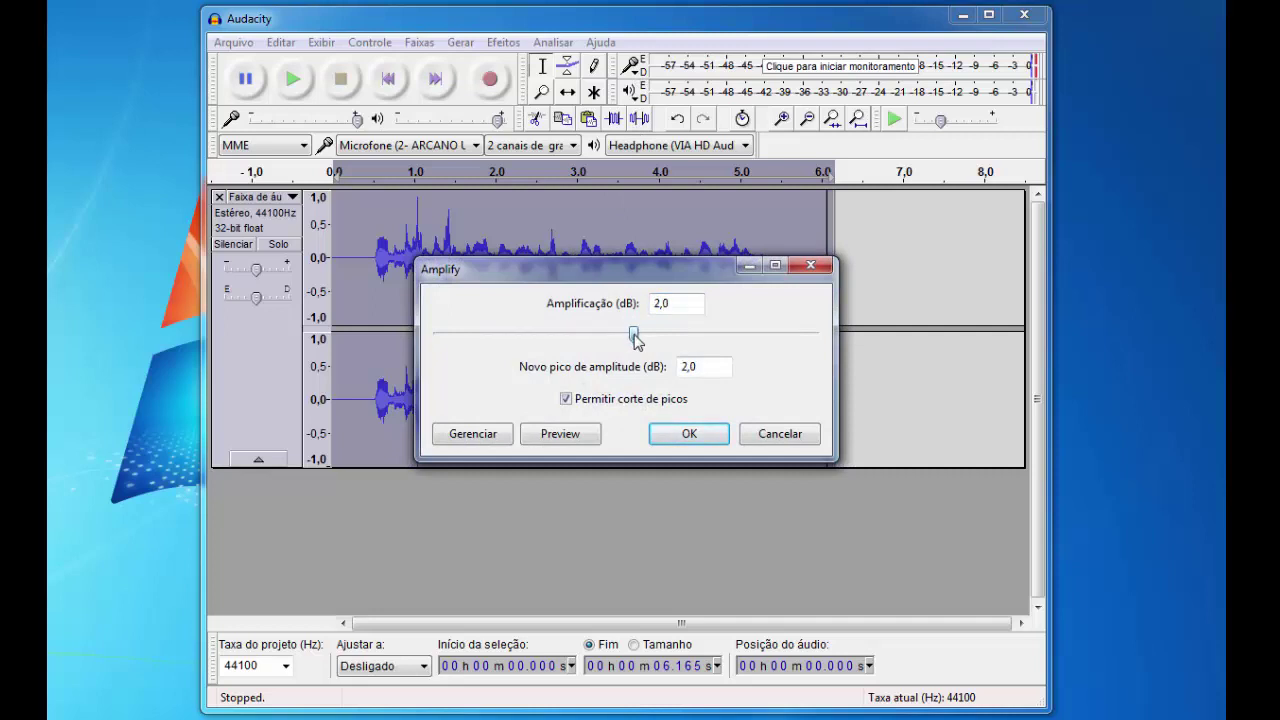
click(652, 436)
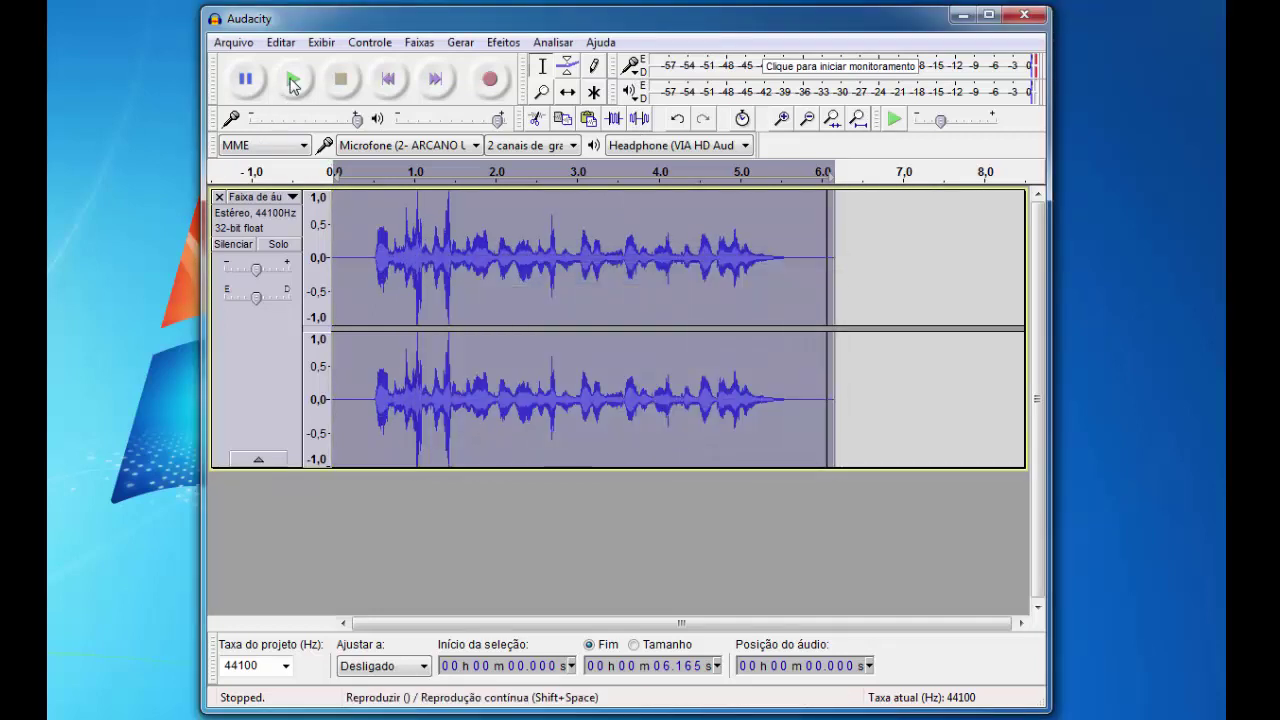
click(293, 83)
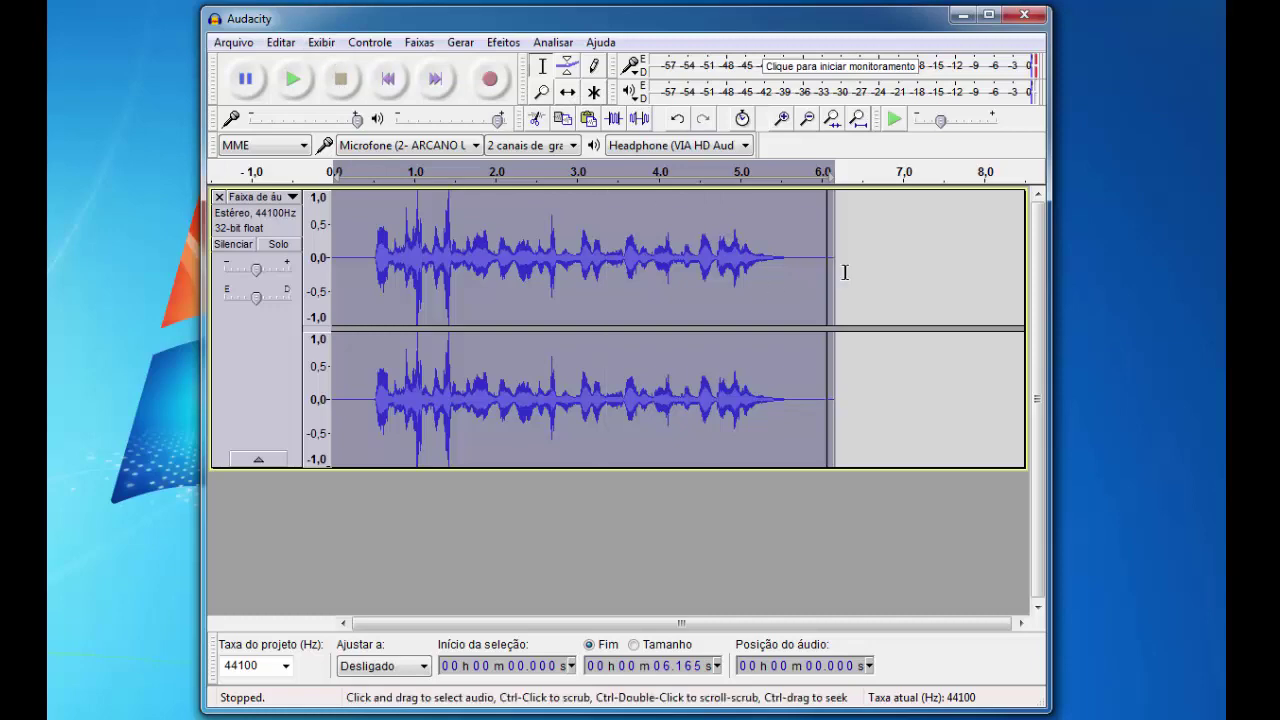
Cut the audio from about 3.6 s to the end, and paste a copy of the section from about 2.3 s onward at the track's end
drag(843, 268, 622, 303)
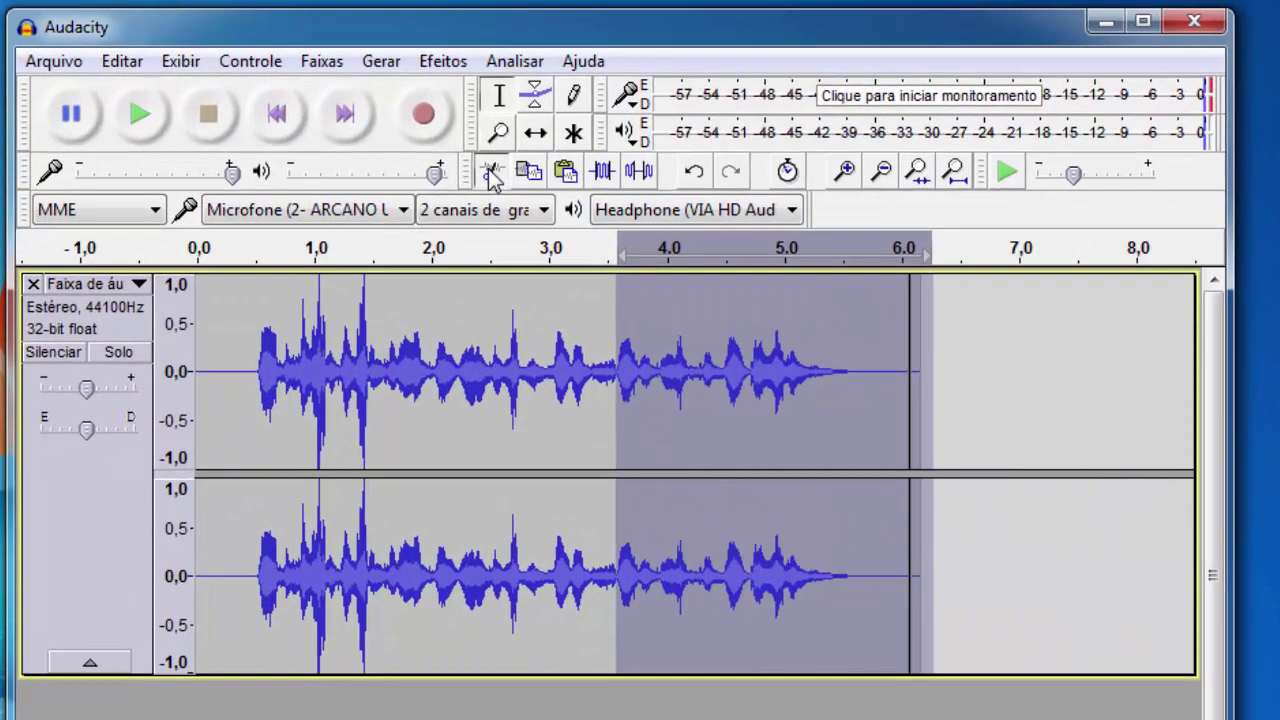
key(Delete)
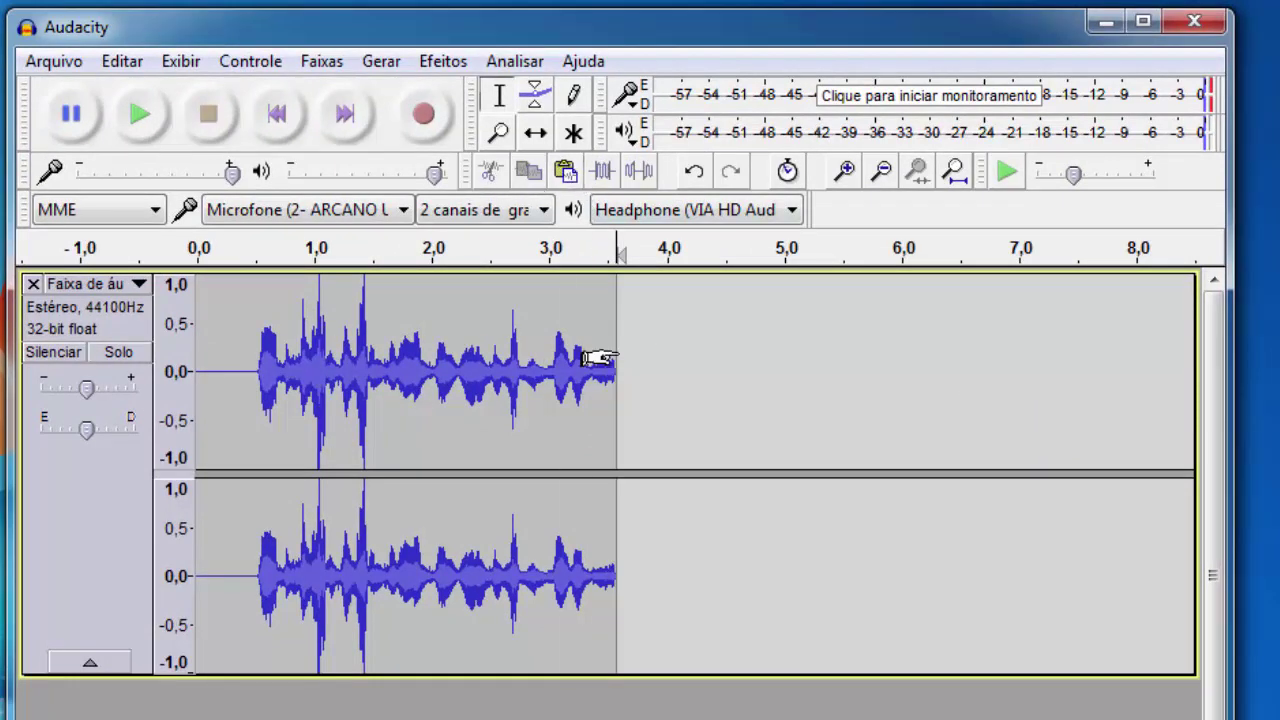
drag(626, 349, 470, 350)
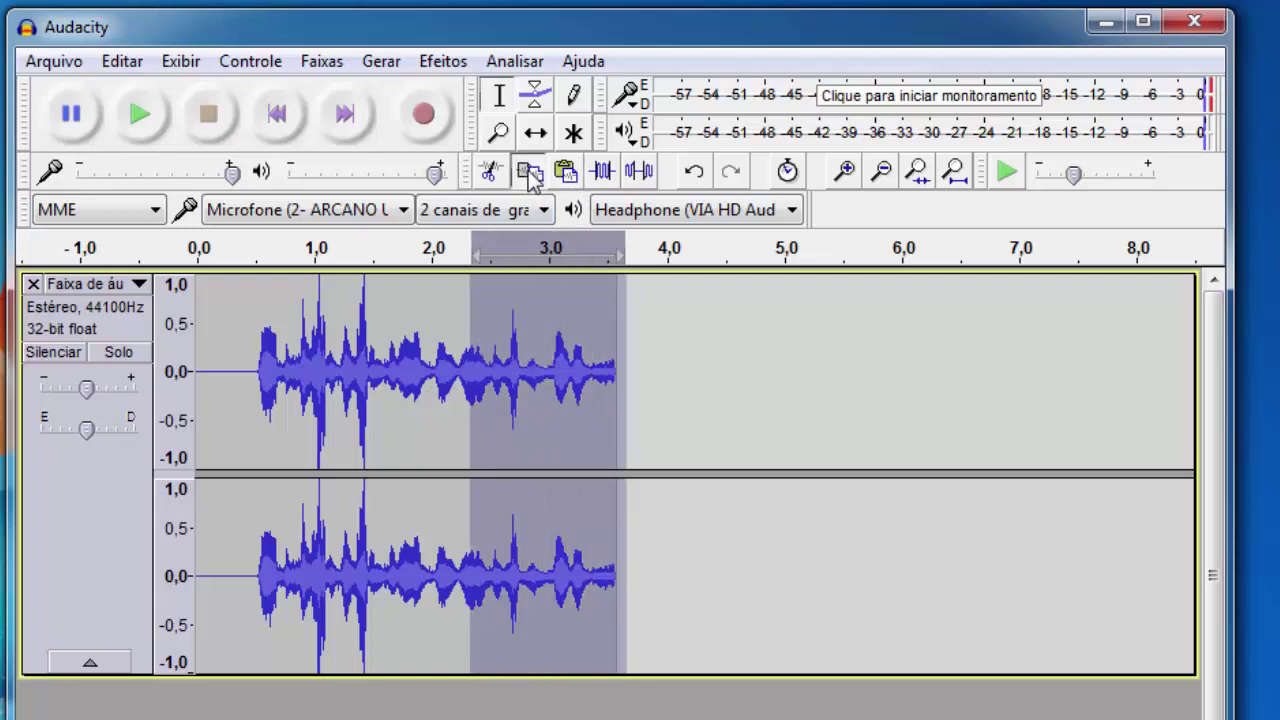
click(617, 356)
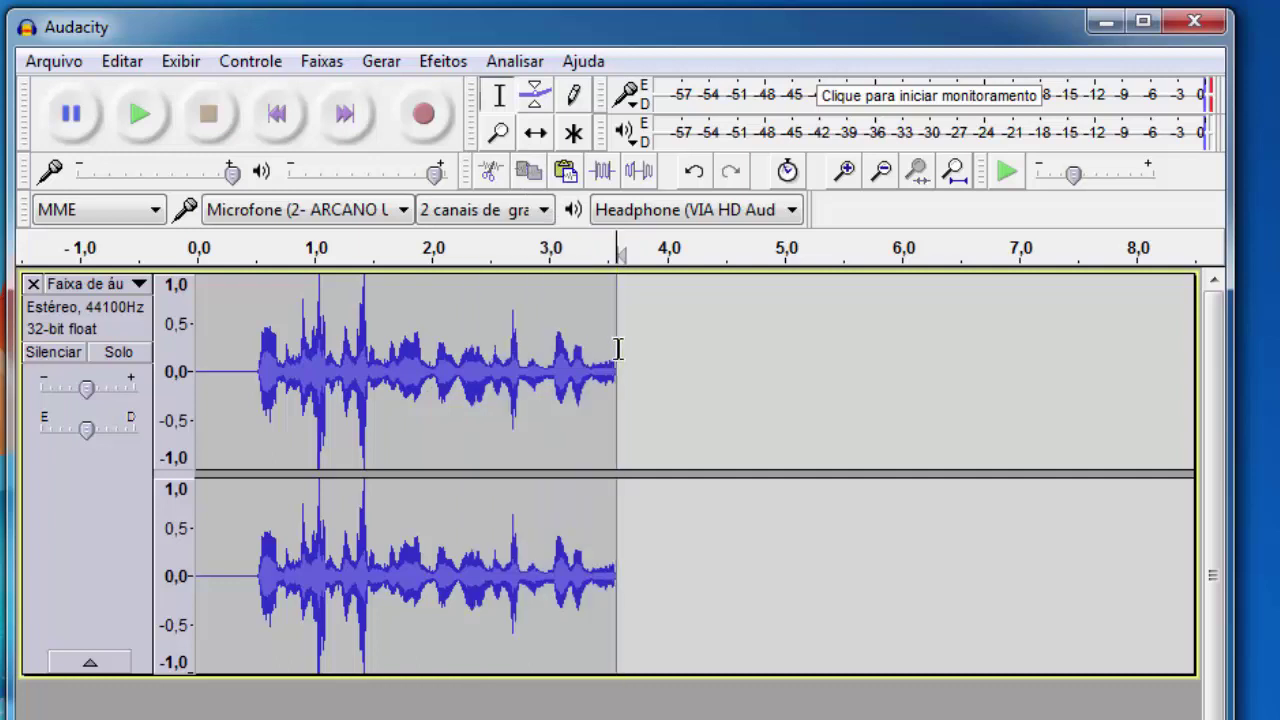
click(566, 172)
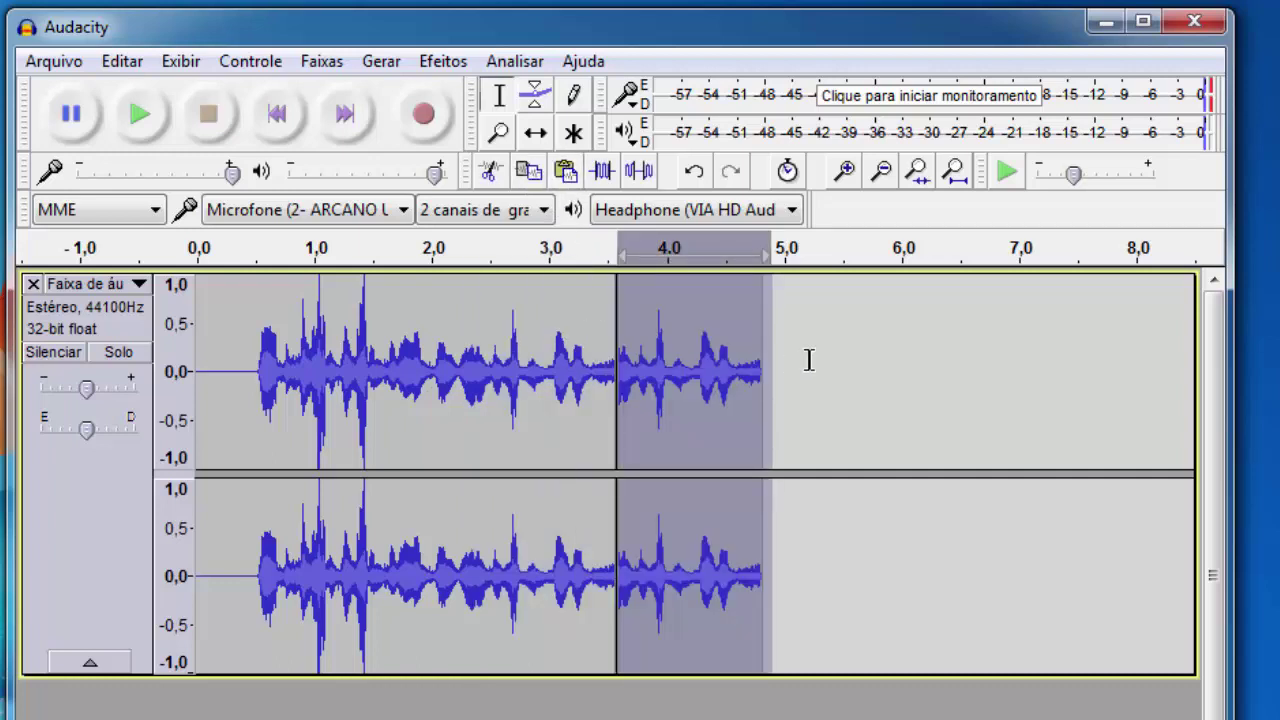
Play the whole track before and after applying Vocoder with distance 1, both channels, 240 bands, 0% original audio and white noise, 100% Radar Needles at 100 Hz
click(104, 585)
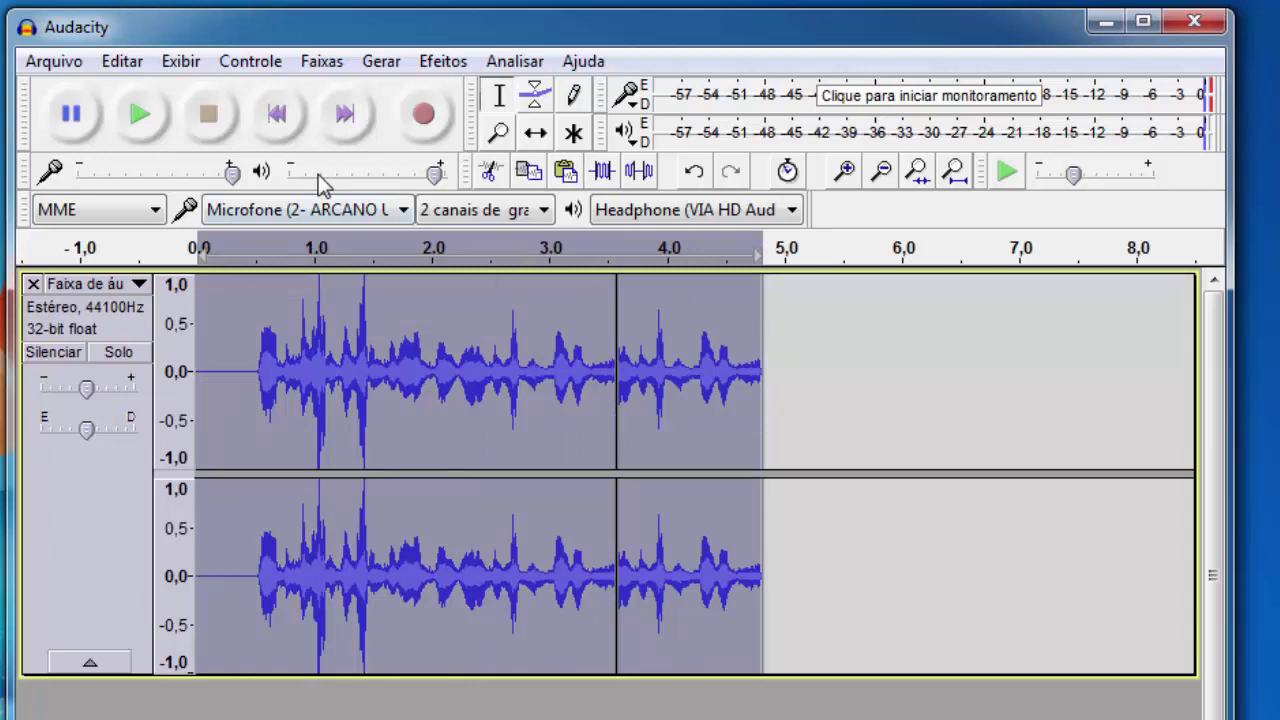
click(140, 116)
click(443, 61)
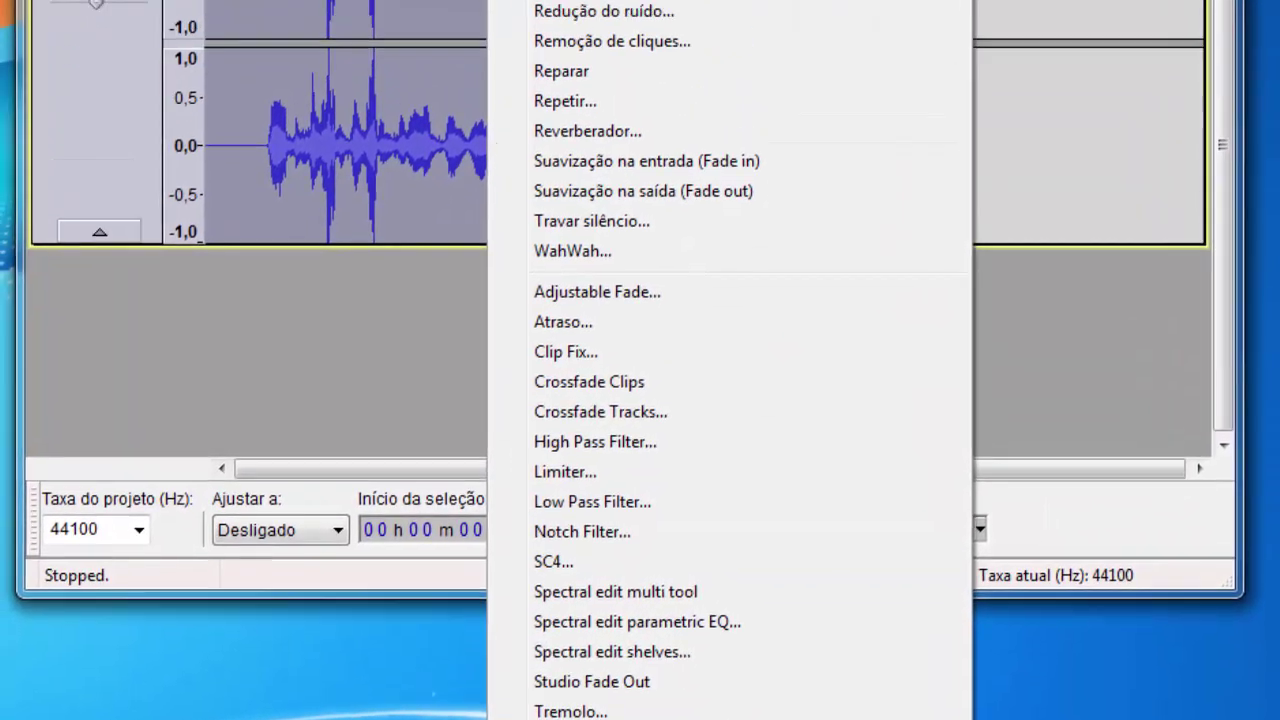
click(588, 675)
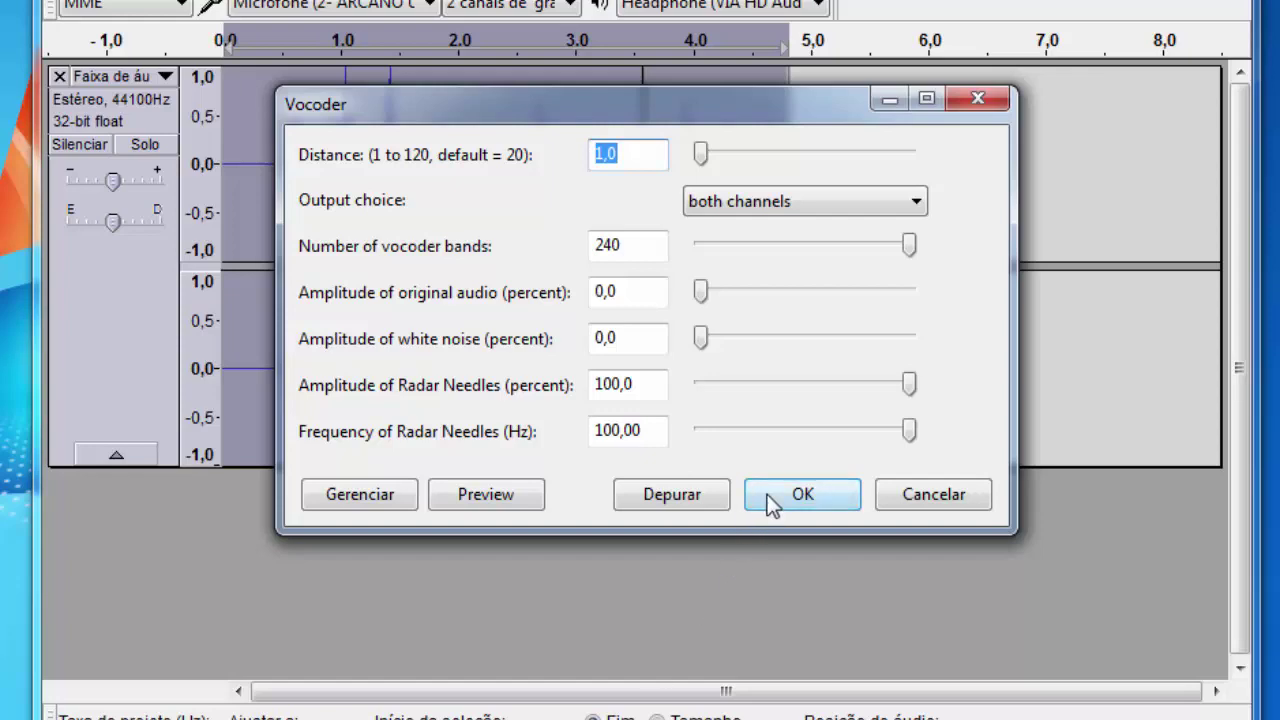
click(765, 494)
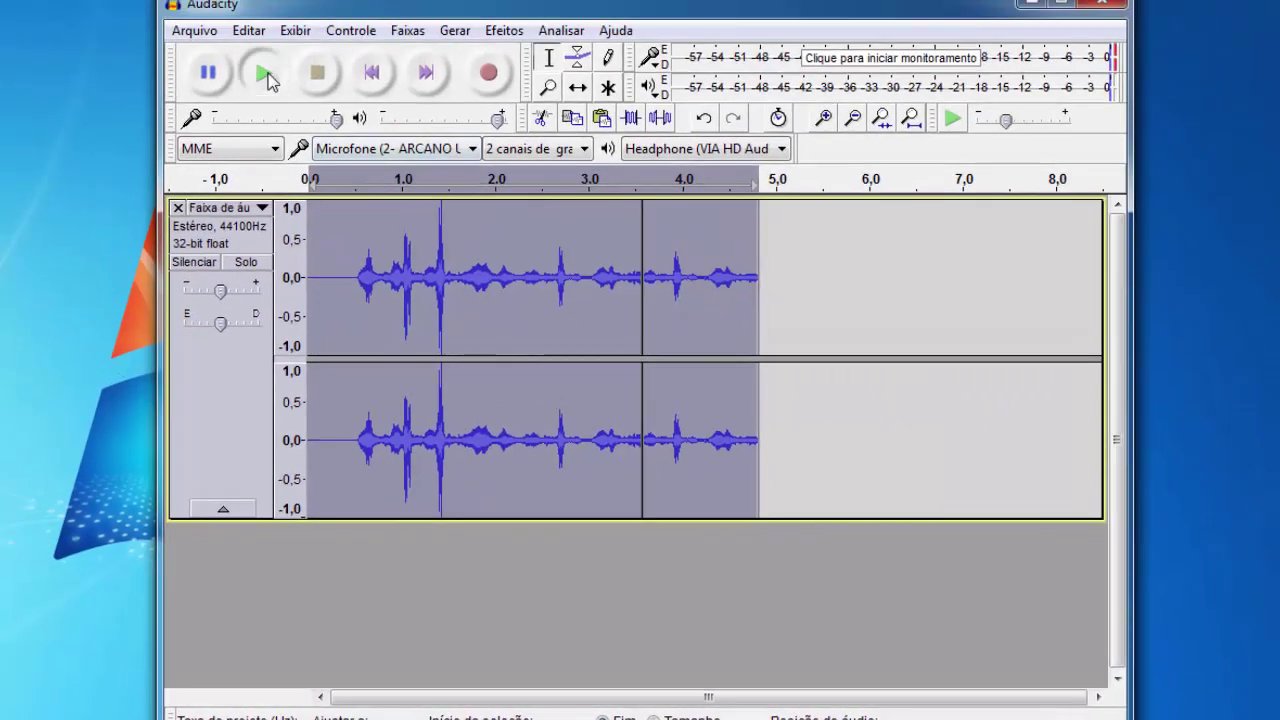
click(265, 73)
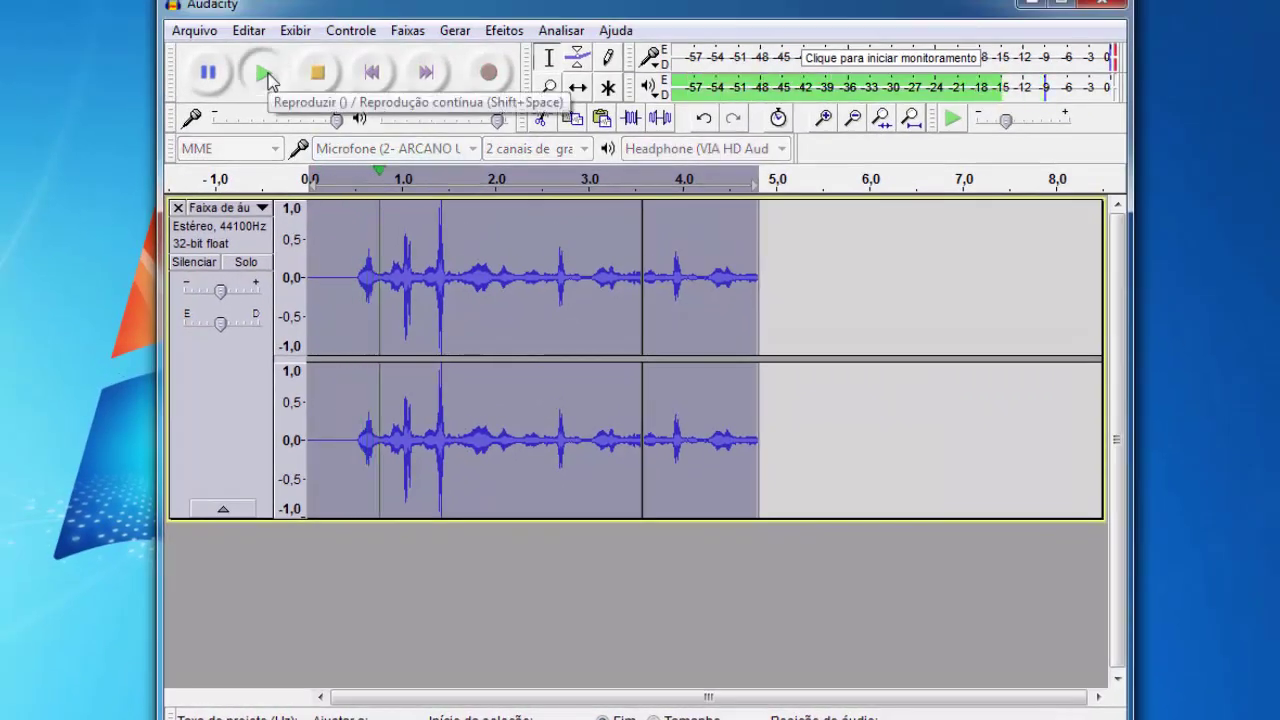
click(318, 72)
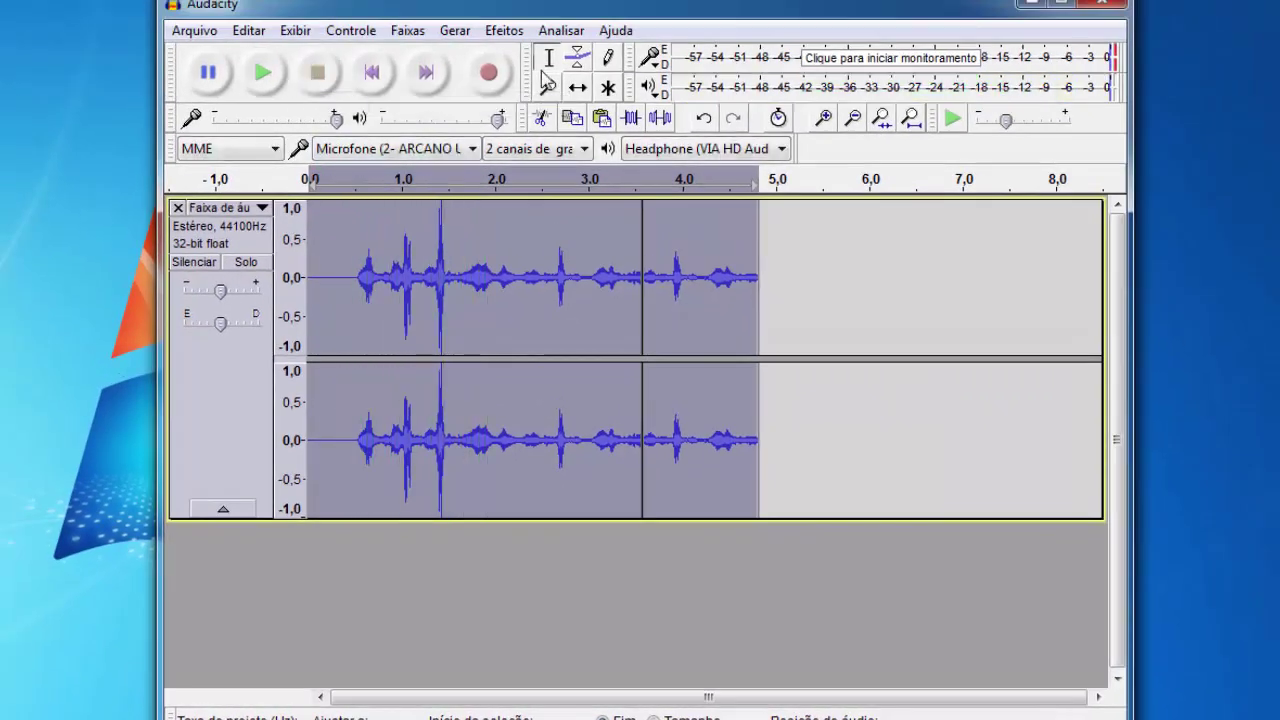
Amplify the whole edited track by 4,3 dB with clipping allowed and play back the result
click(504, 30)
click(613, 23)
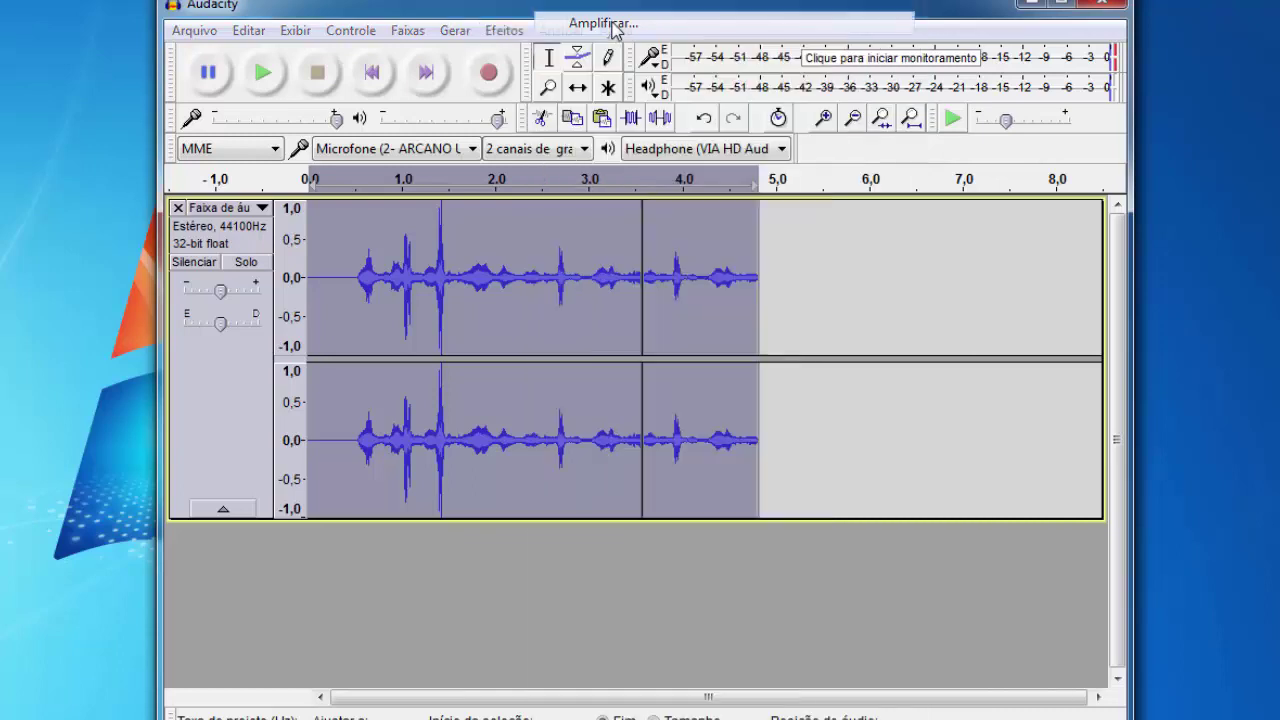
drag(647, 372, 664, 368)
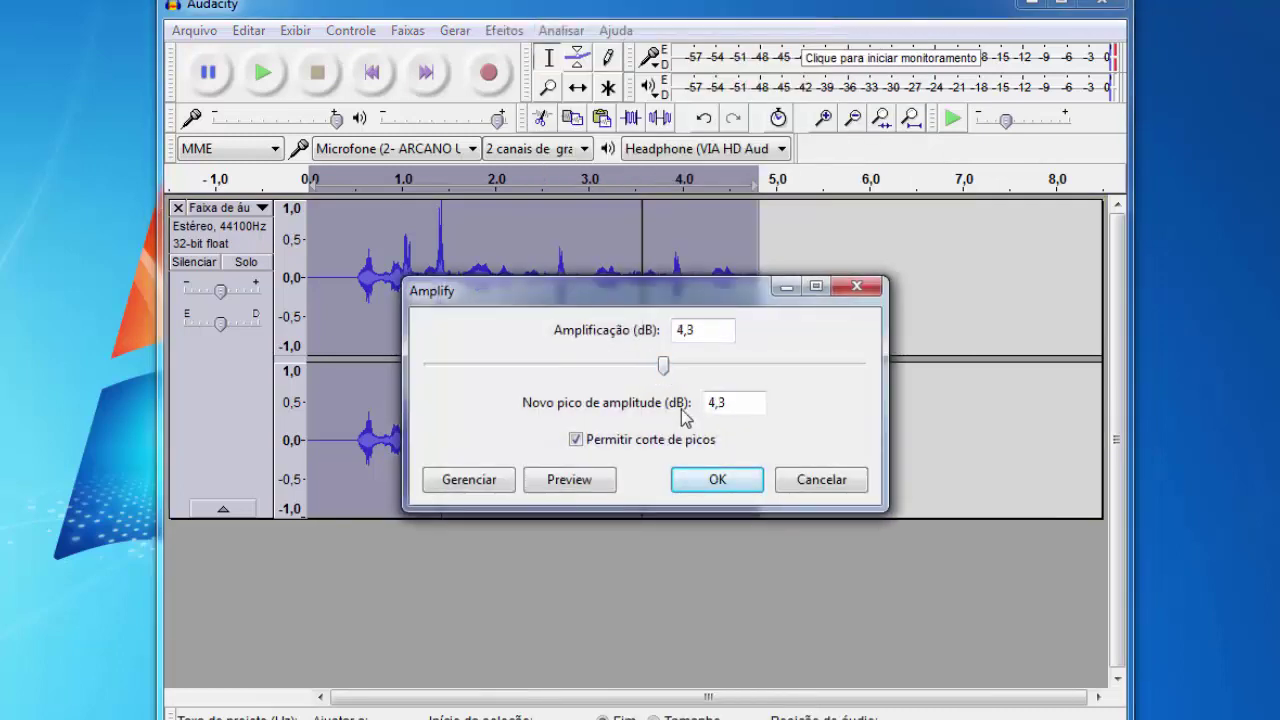
click(713, 480)
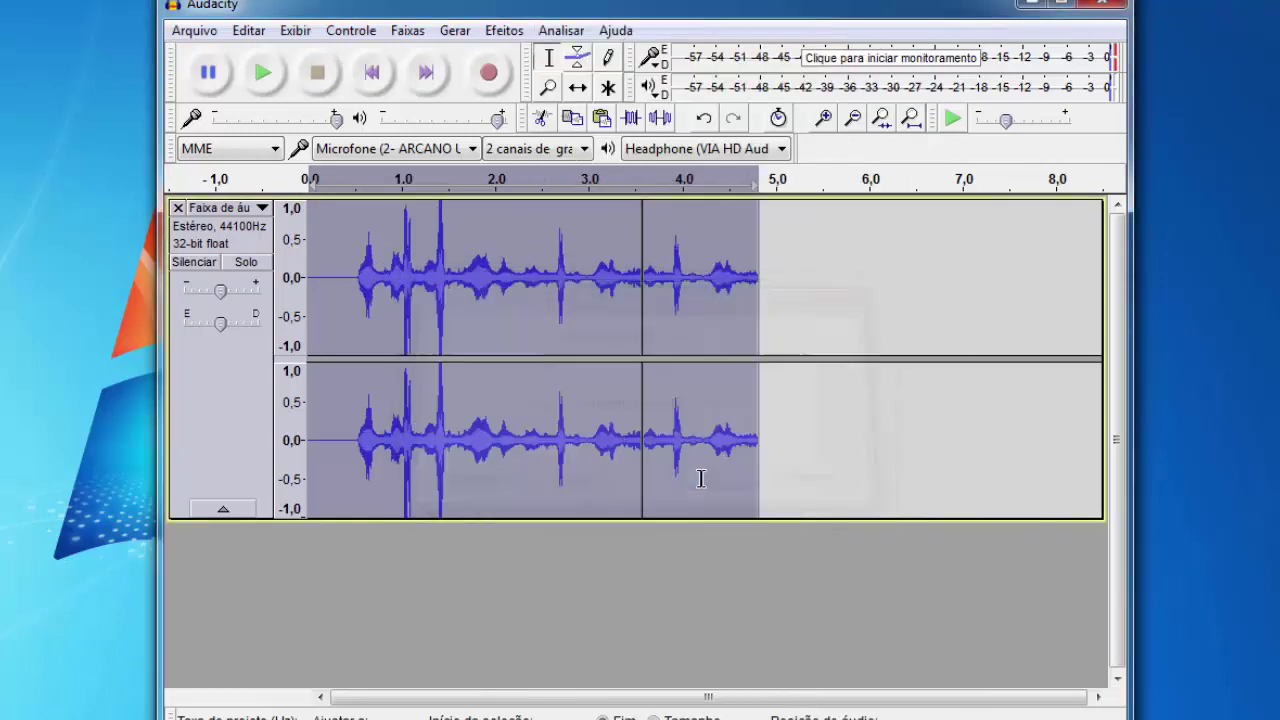
click(261, 74)
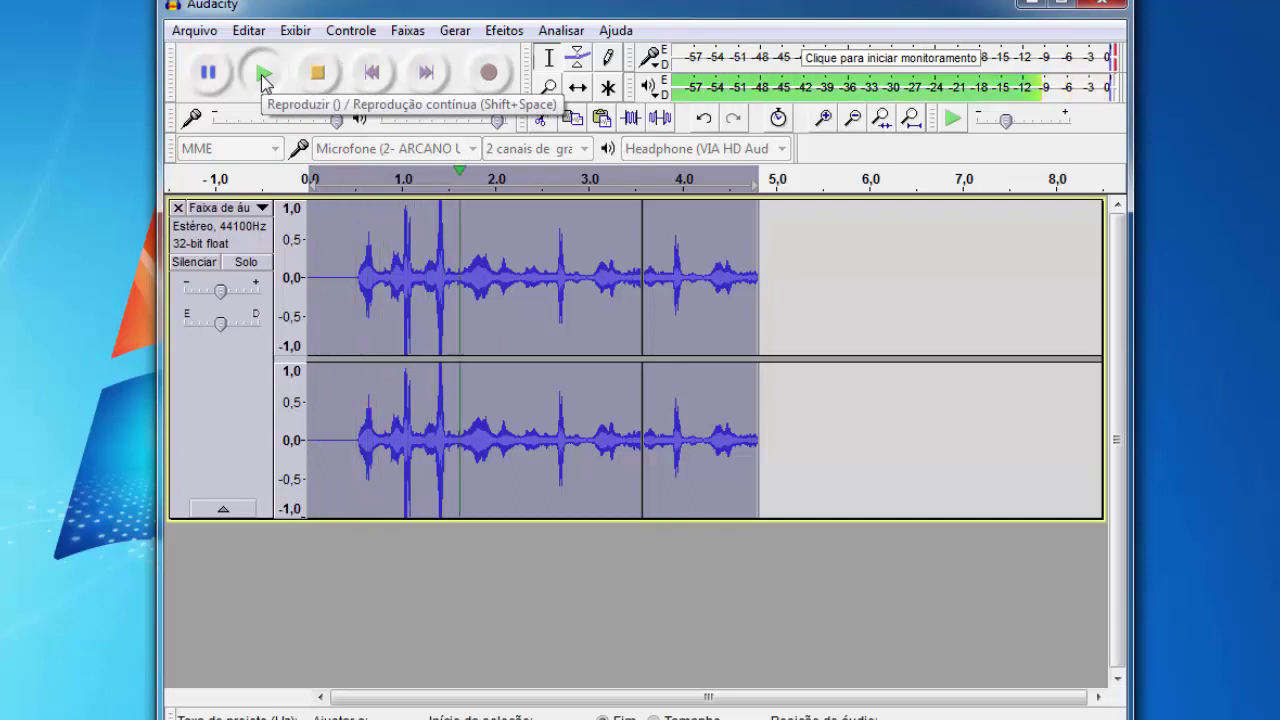